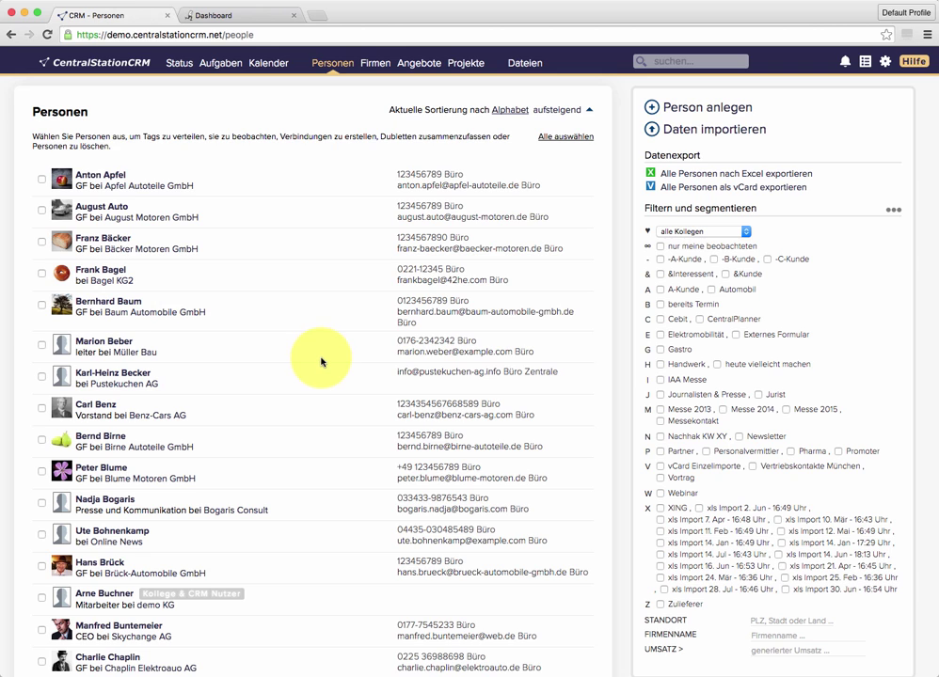
Step: Generate a new API key under the external application management of the personal settings
{"action": "left_click", "coordinate": [887, 63]}
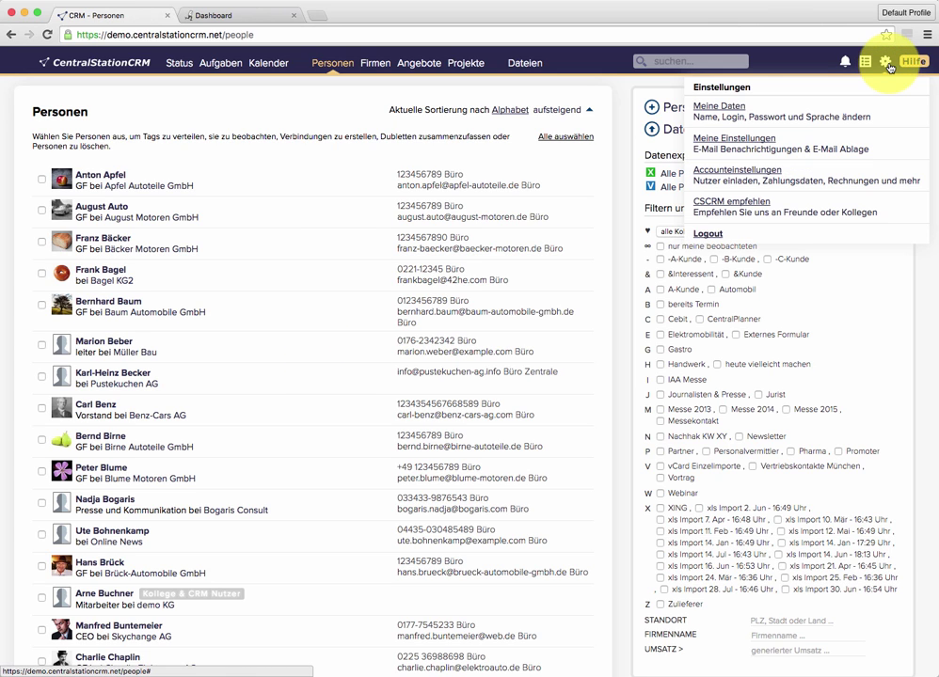
{"action": "left_click", "coordinate": [842, 144]}
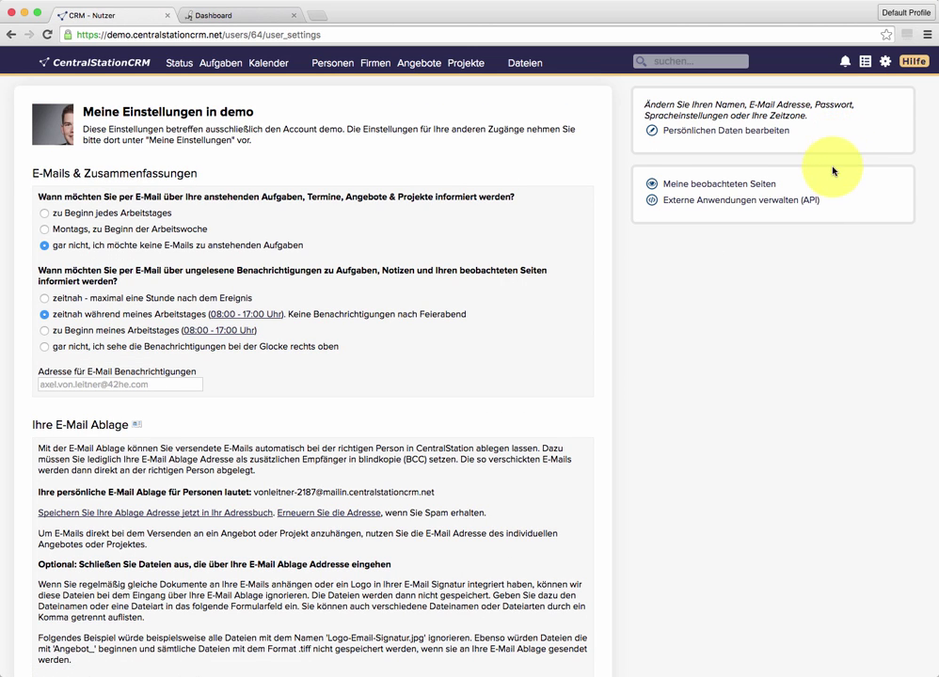
{"action": "left_click", "coordinate": [788, 206]}
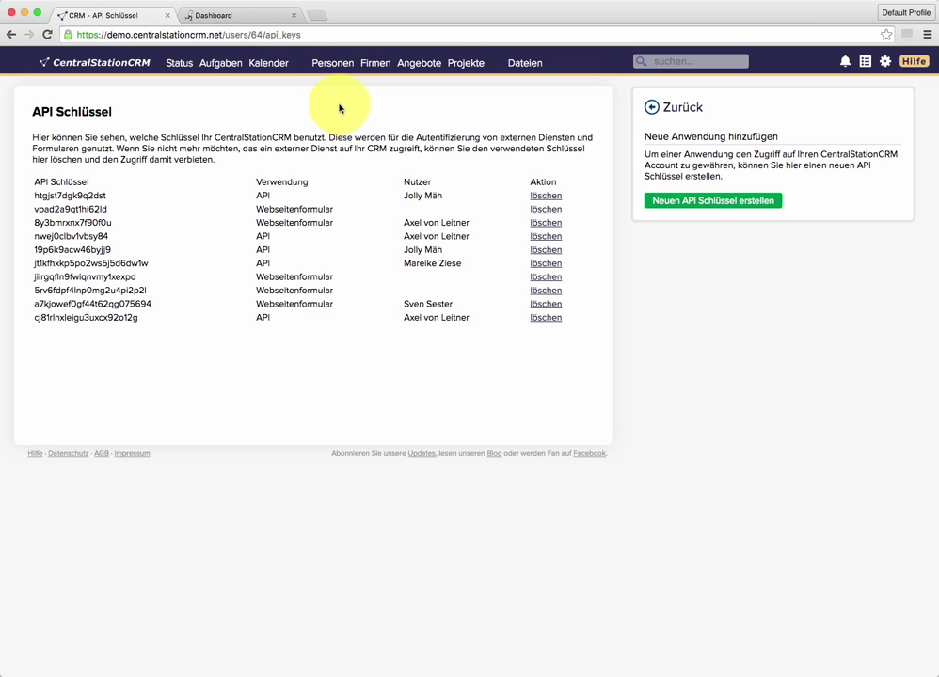
{"action": "left_click", "coordinate": [718, 201]}
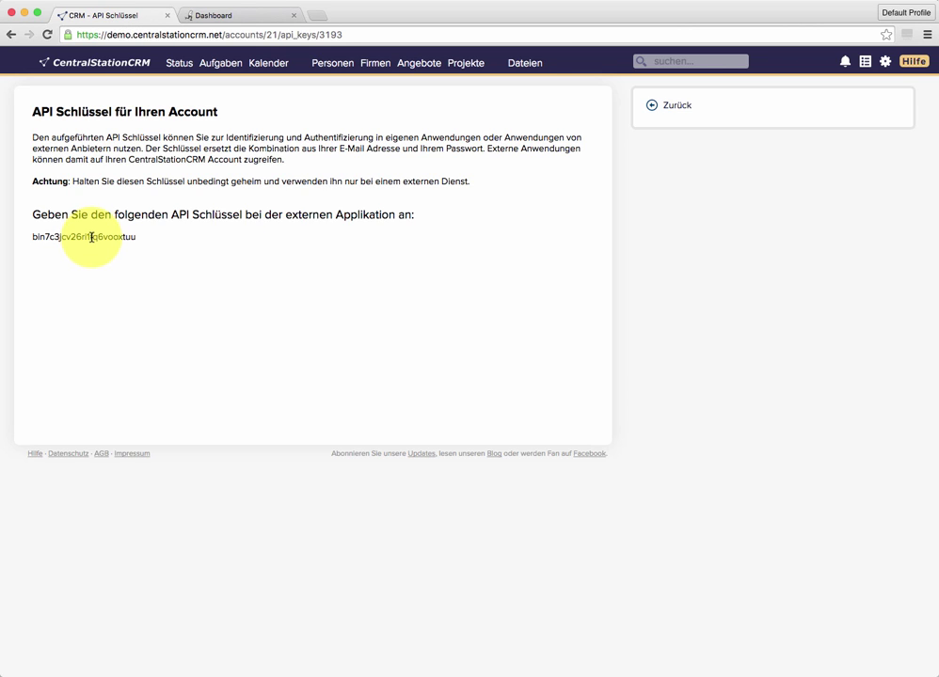
Step: Copy the newly generated API key to the clipboard
{"action": "double_click", "coordinate": [92, 237]}
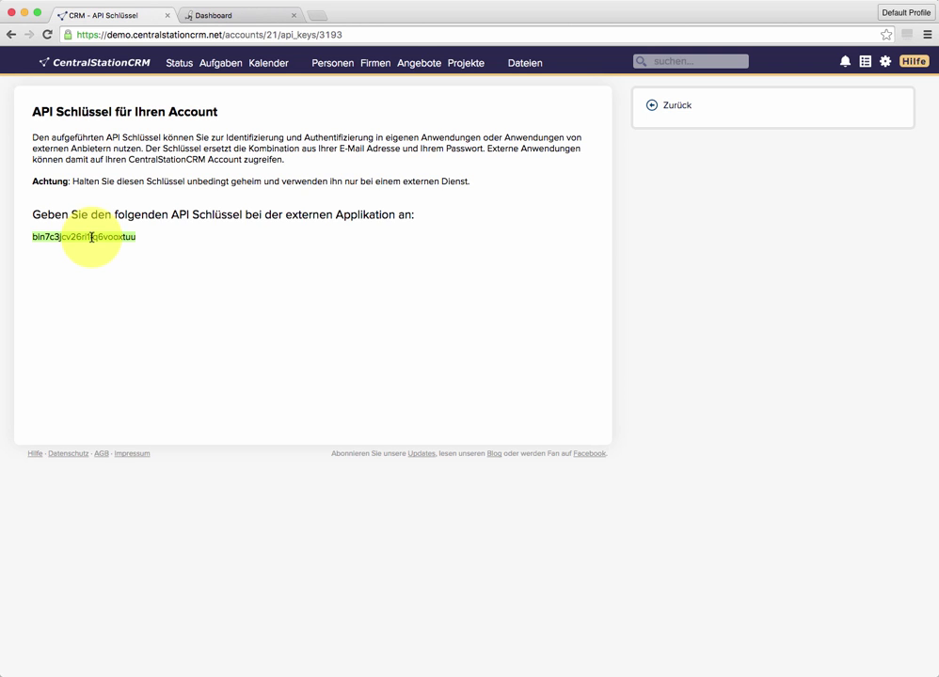
{"action": "right_click", "coordinate": [99, 239]}
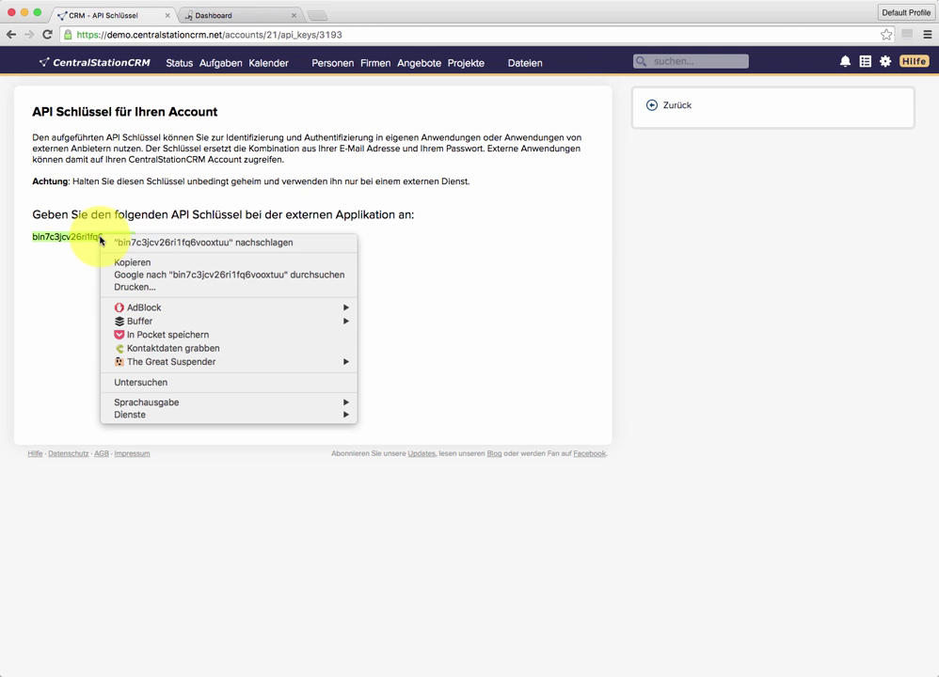
{"action": "left_click", "coordinate": [164, 266]}
{"action": "left_click", "coordinate": [169, 268]}
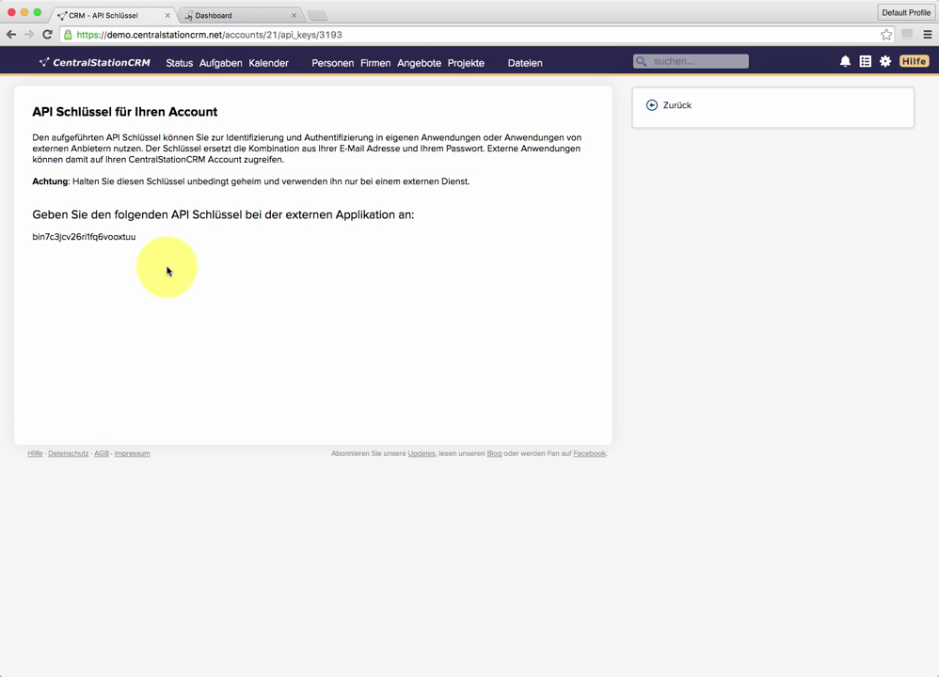
Step: Switch to Newsletter2Go and search its list of integrations for "crm"
{"action": "left_click", "coordinate": [245, 17]}
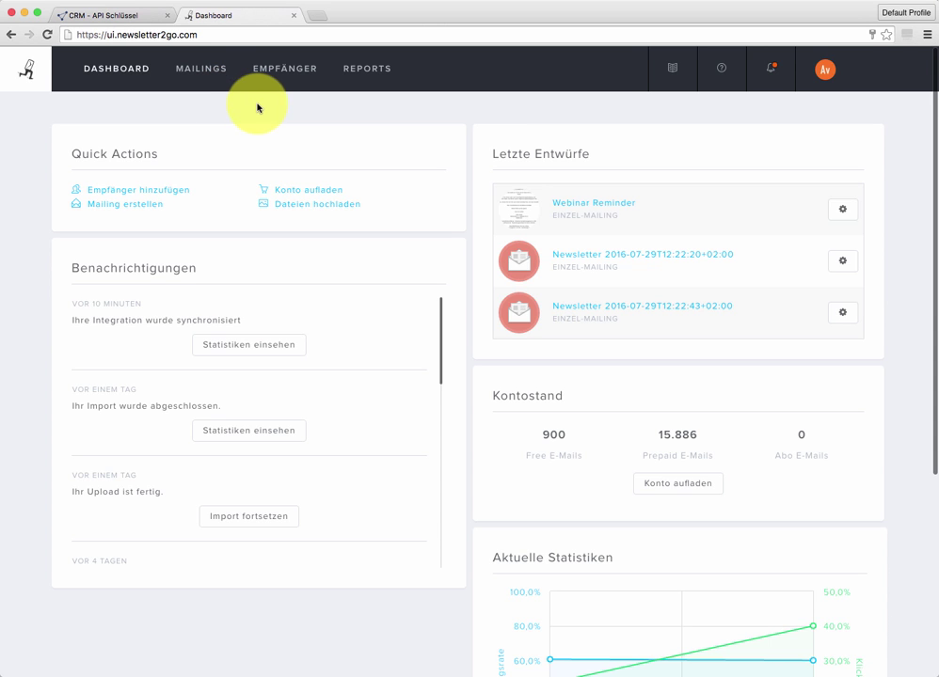
{"action": "left_click", "coordinate": [827, 74]}
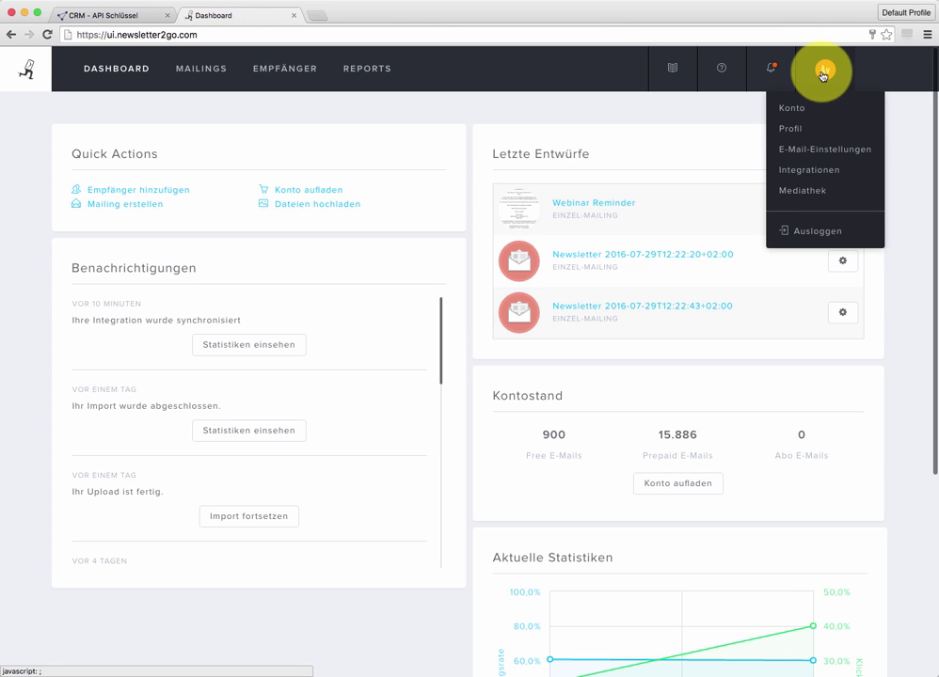
{"action": "left_click", "coordinate": [825, 173]}
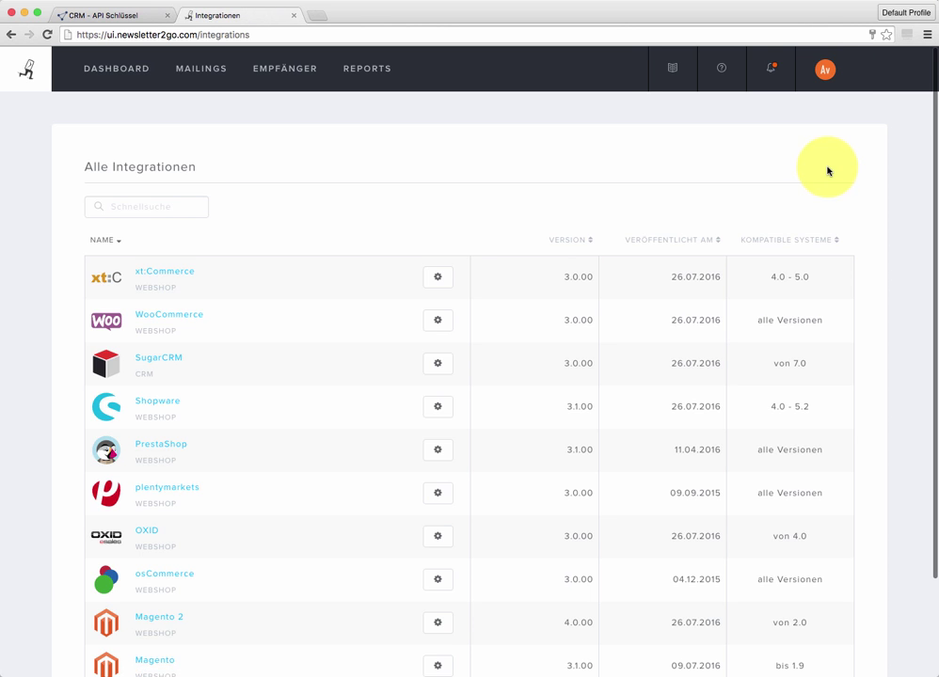
{"action": "scroll", "coordinate": [366, 206], "scroll_direction": "down", "scroll_amount": 1}
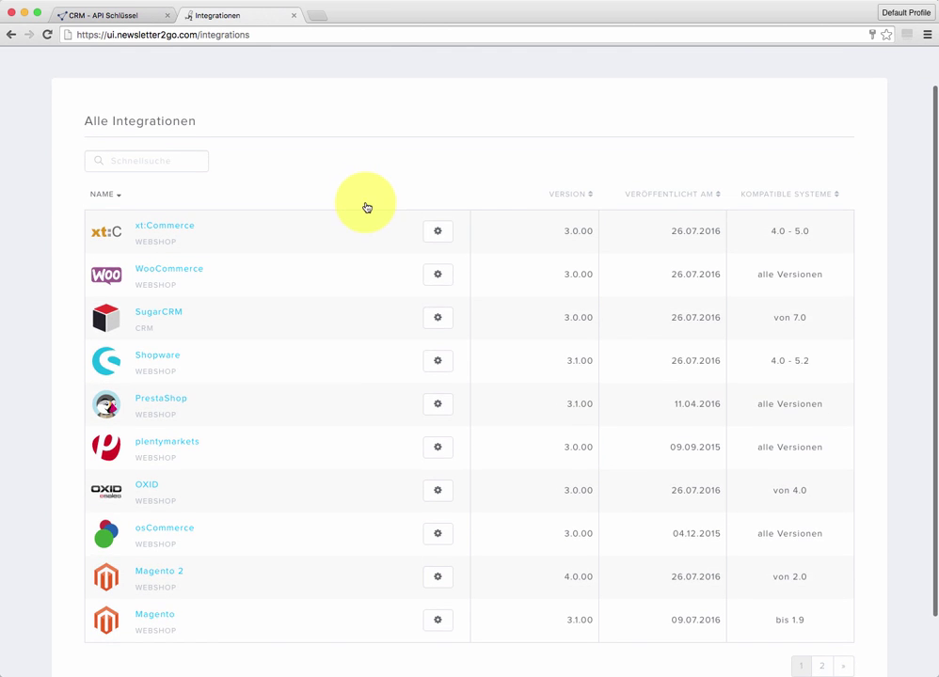
{"action": "left_click", "coordinate": [161, 159]}
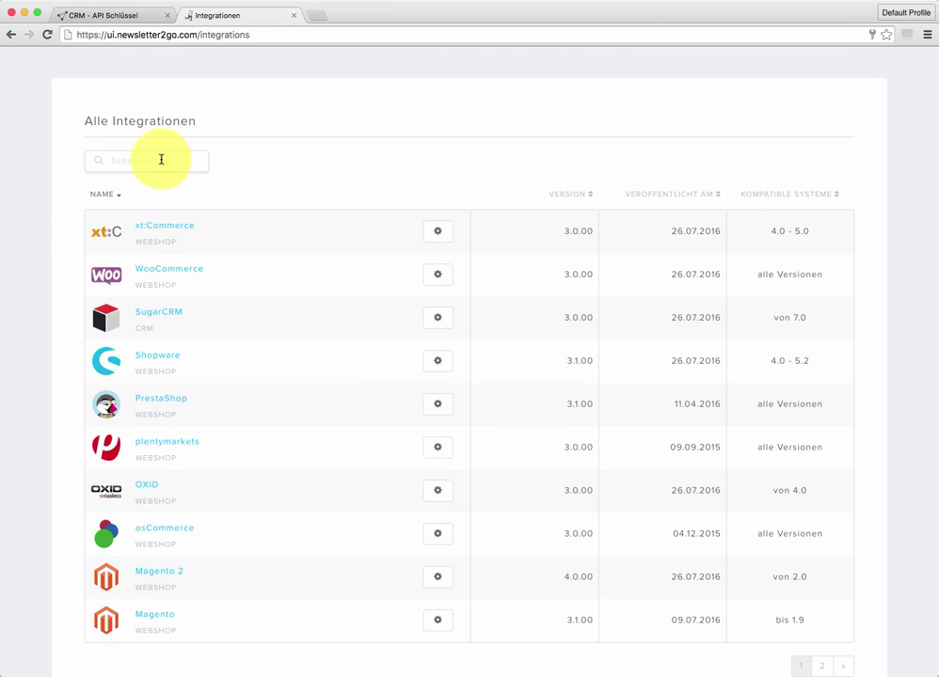
{"action": "type", "text": "crm"}
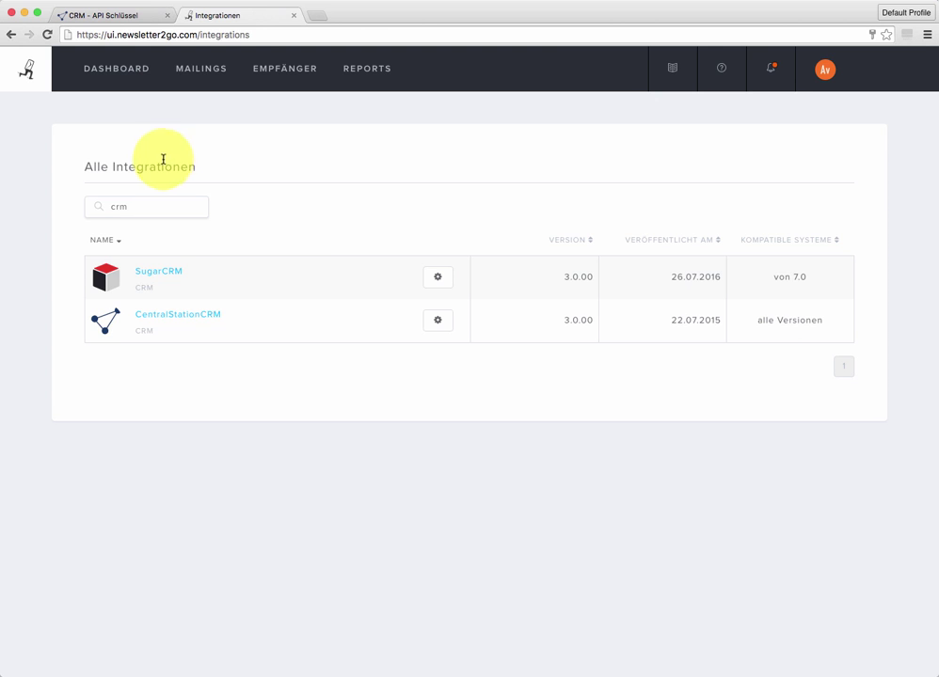
Step: Open the CentralStationCRM integration and paste the copied API key as its apiKey
{"action": "left_click", "coordinate": [208, 318]}
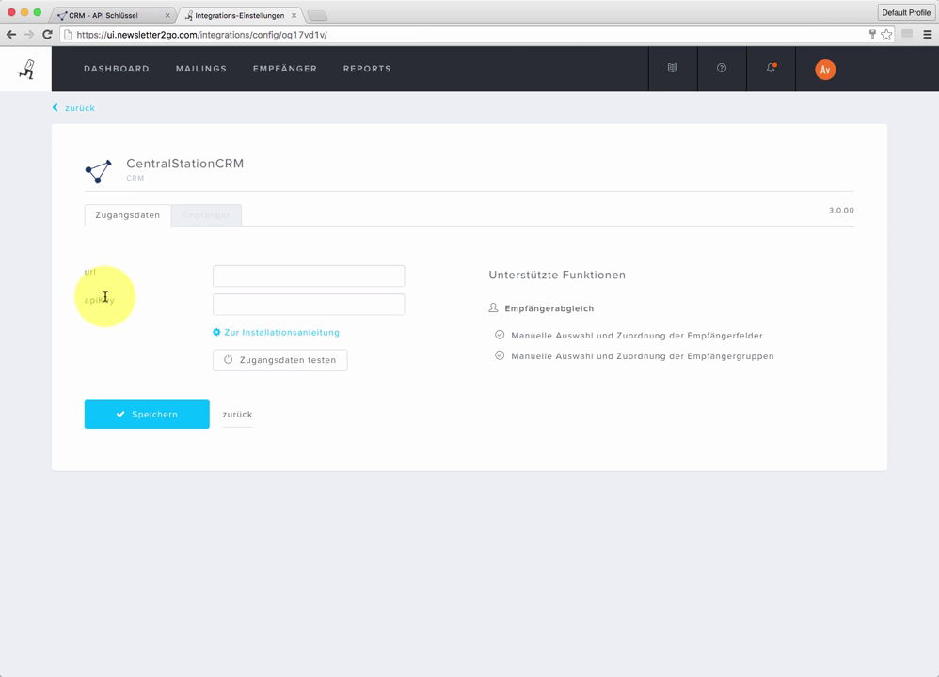
{"action": "right_click", "coordinate": [282, 308]}
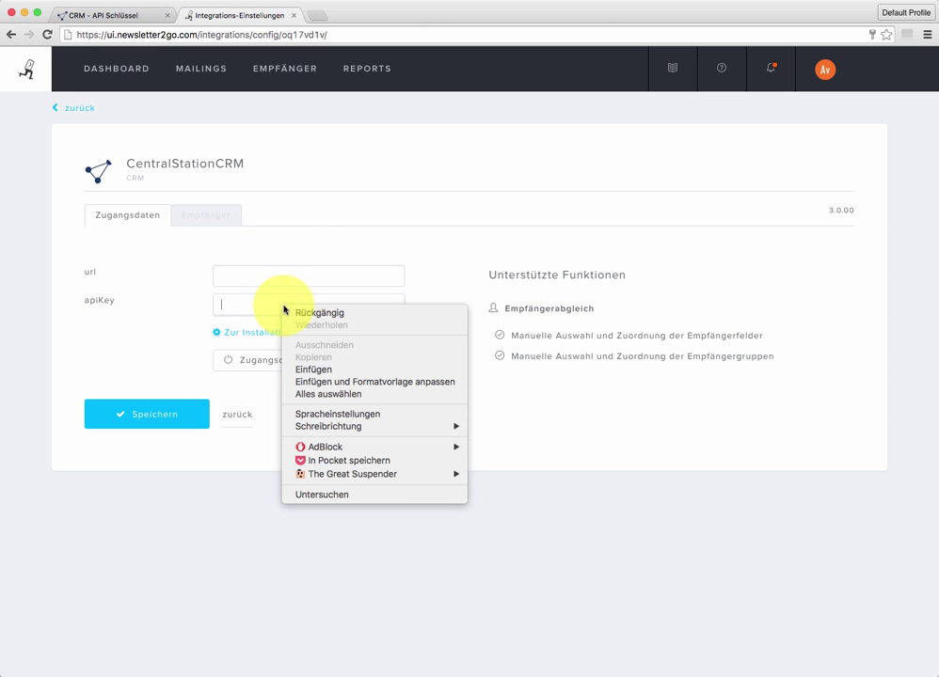
{"action": "left_click", "coordinate": [360, 371]}
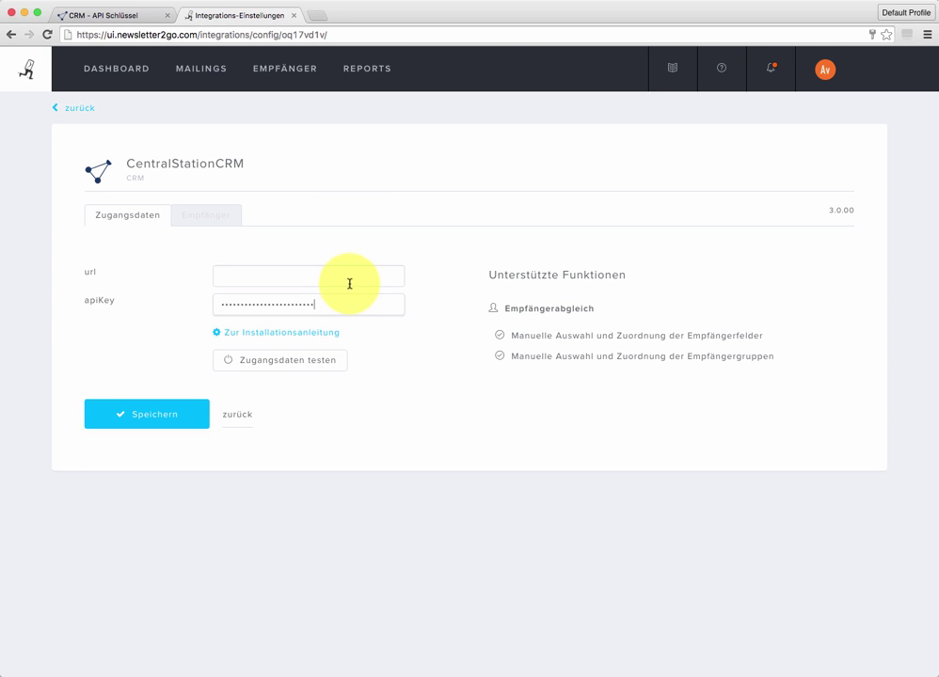
{"action": "left_click", "coordinate": [122, 18]}
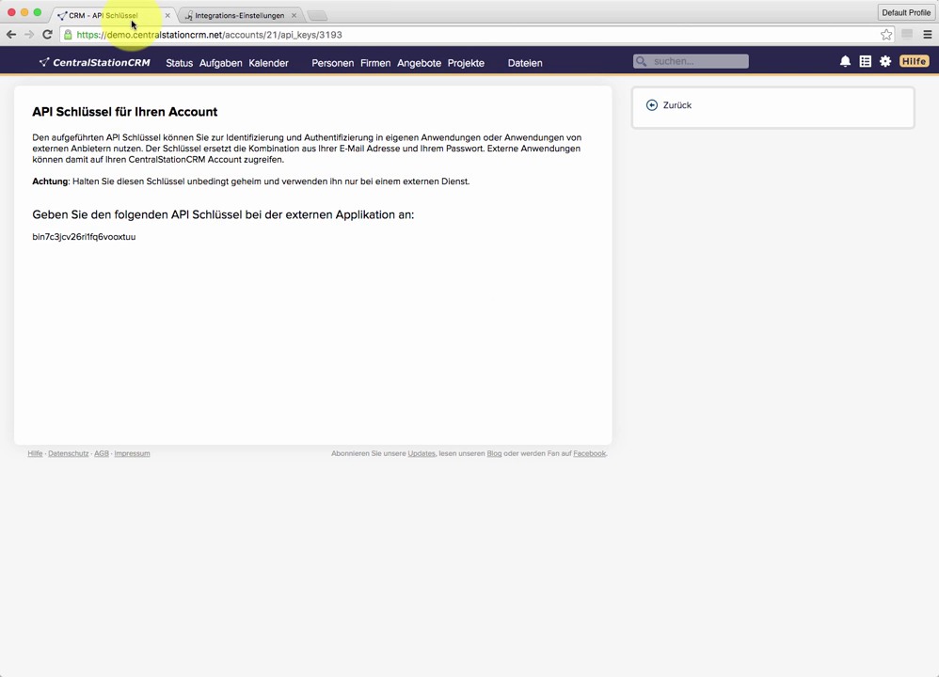
{"action": "left_click", "coordinate": [216, 35]}
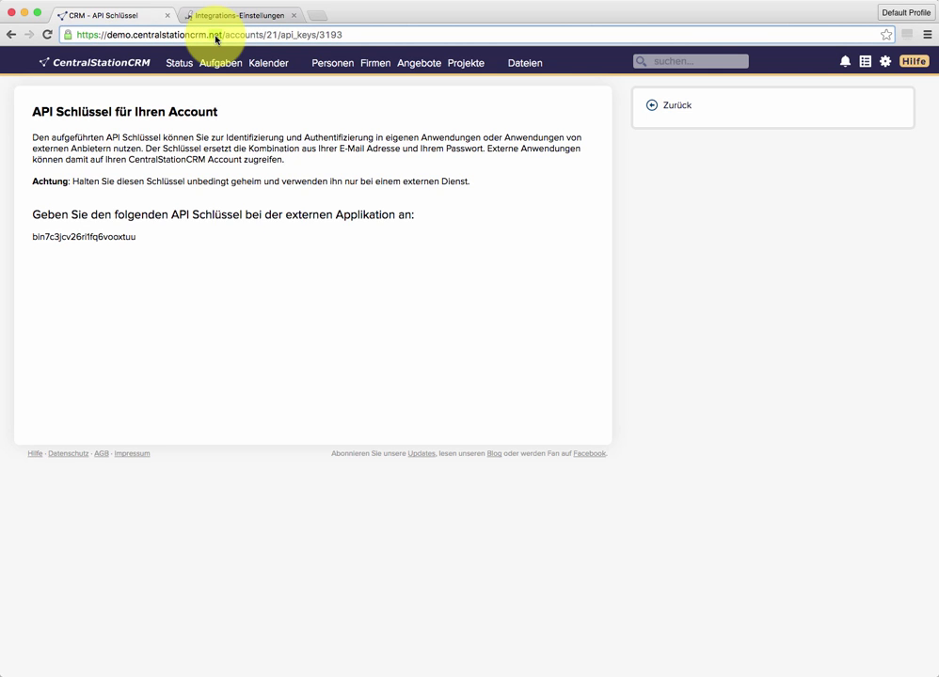
{"action": "left_click_drag", "start_coordinate": [220, 35], "coordinate": [76, 35]}
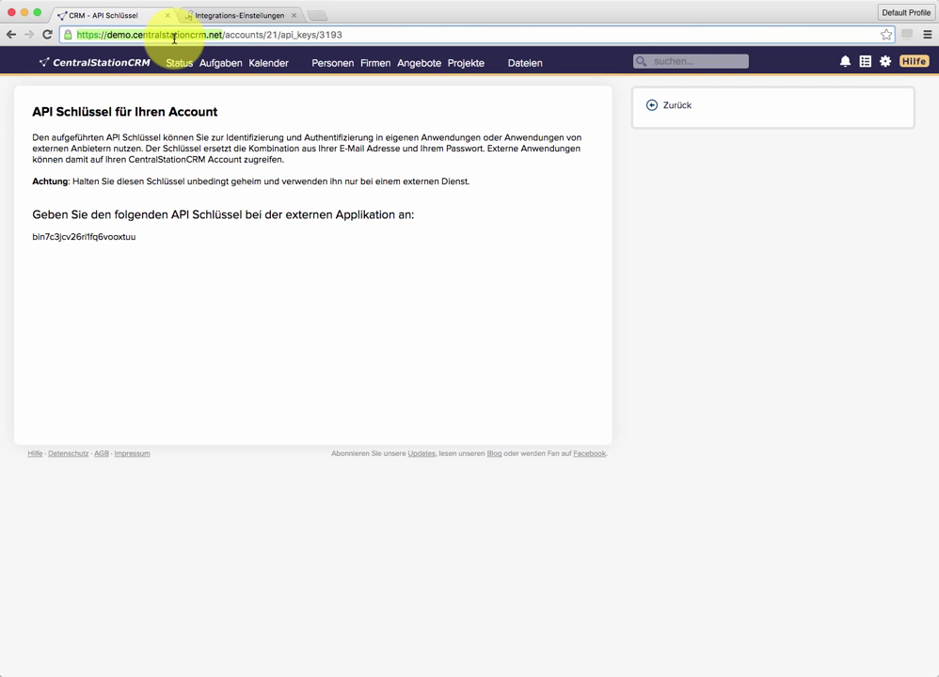
{"action": "right_click", "coordinate": [177, 37]}
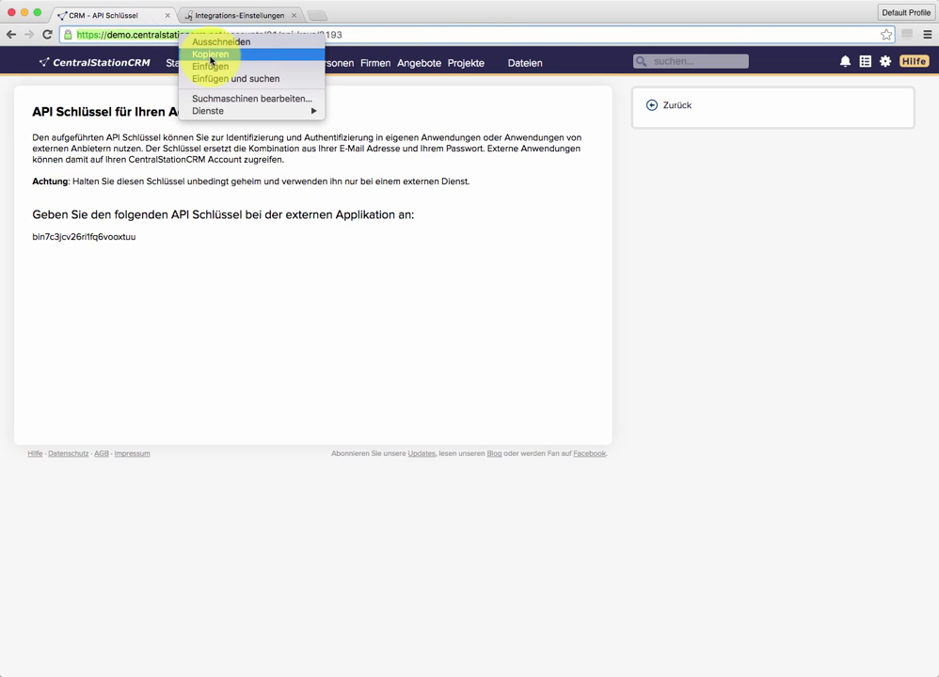
{"action": "left_click", "coordinate": [217, 54]}
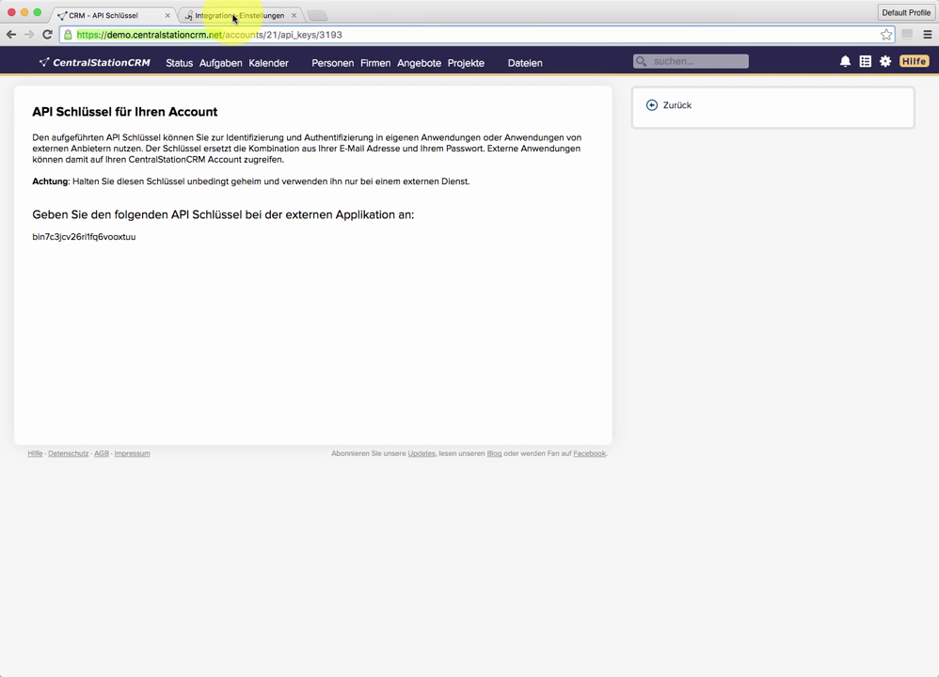
{"action": "left_click", "coordinate": [233, 17]}
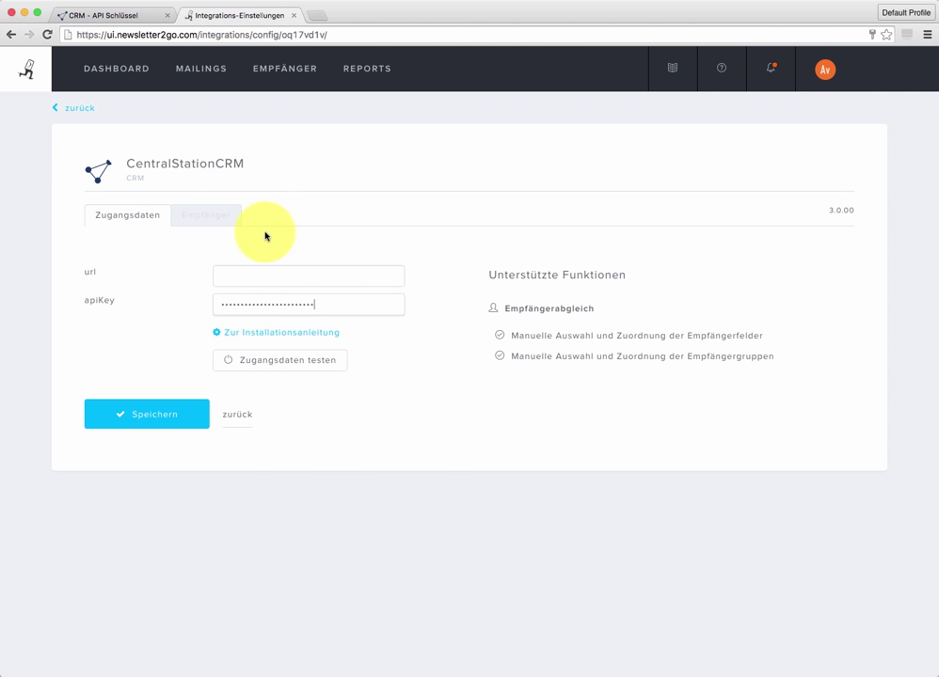
{"action": "right_click", "coordinate": [265, 272]}
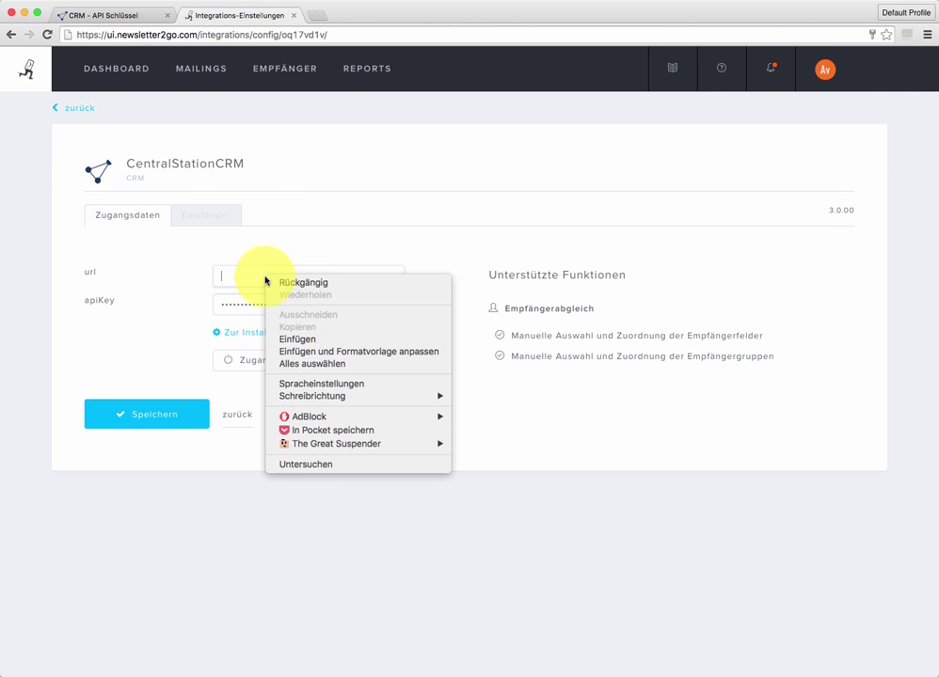
{"action": "left_click", "coordinate": [289, 339]}
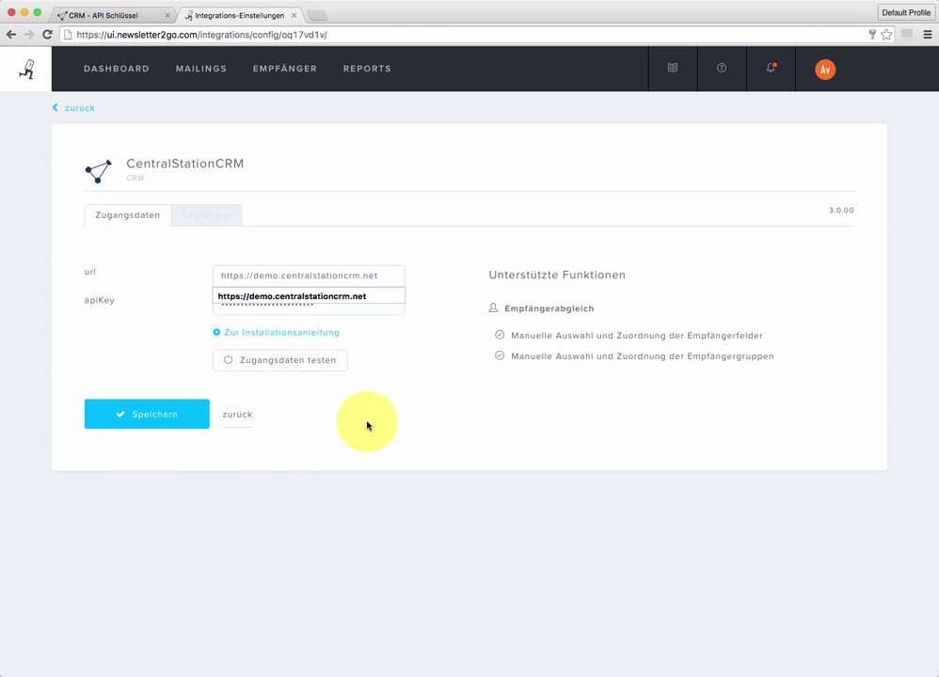
{"action": "left_click", "coordinate": [424, 450]}
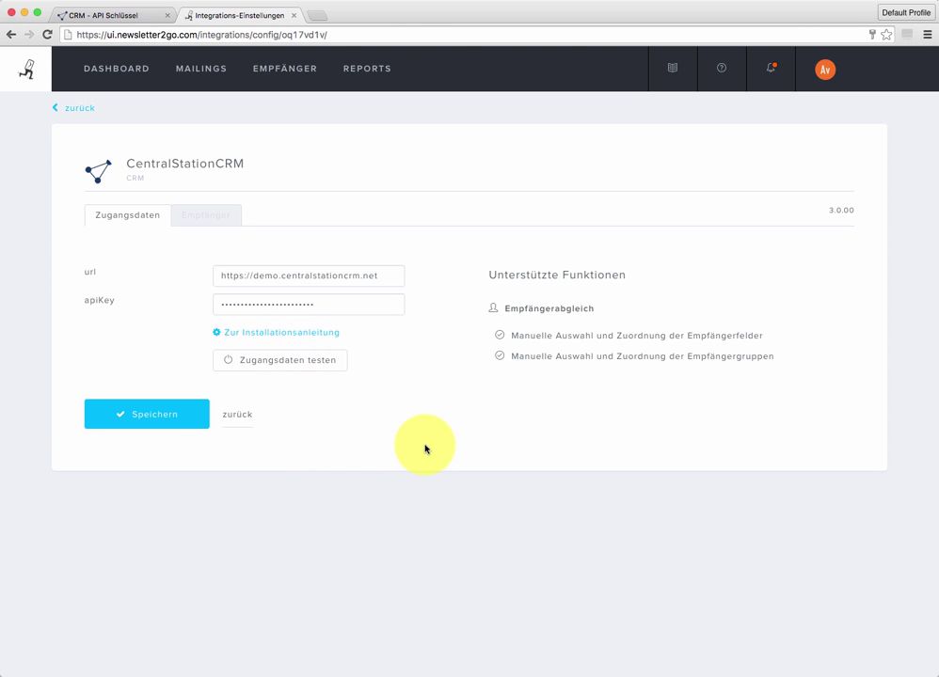
Step: Test the integration's access data and save them
{"action": "left_click", "coordinate": [311, 360]}
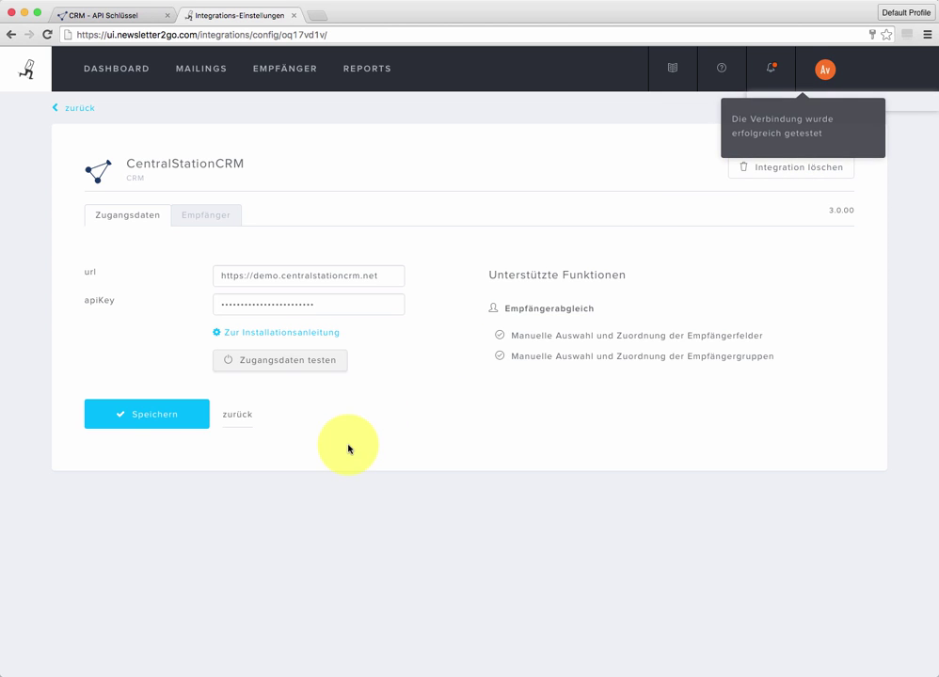
{"action": "left_click", "coordinate": [167, 418]}
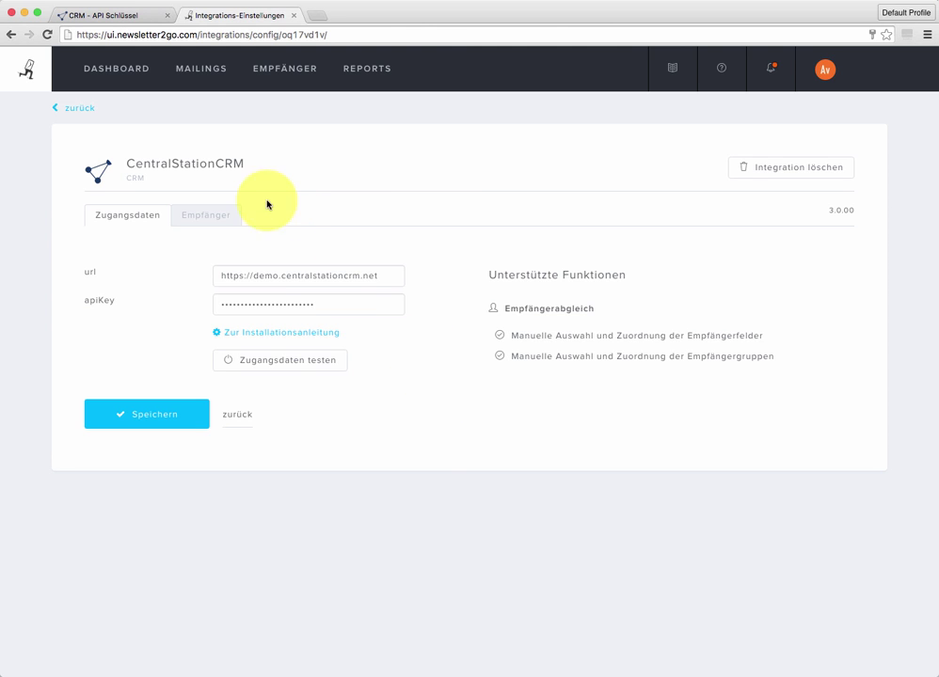
Step: Examine the integration's recipient settings, including the choices for the synchronisation address book and the recipient synchronisation target
{"action": "left_click", "coordinate": [218, 213]}
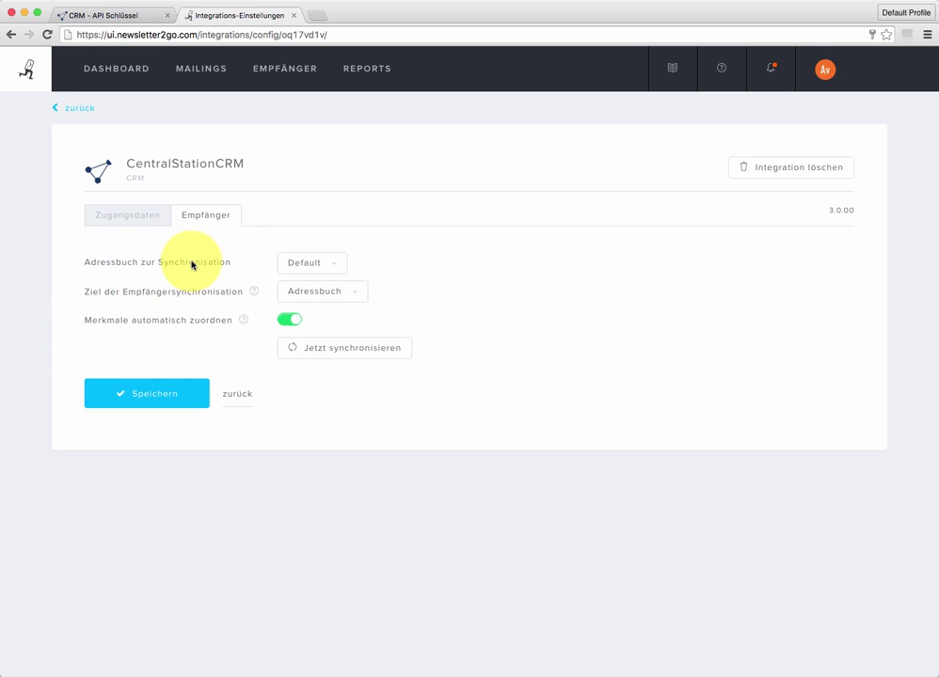
{"action": "left_click", "coordinate": [333, 269]}
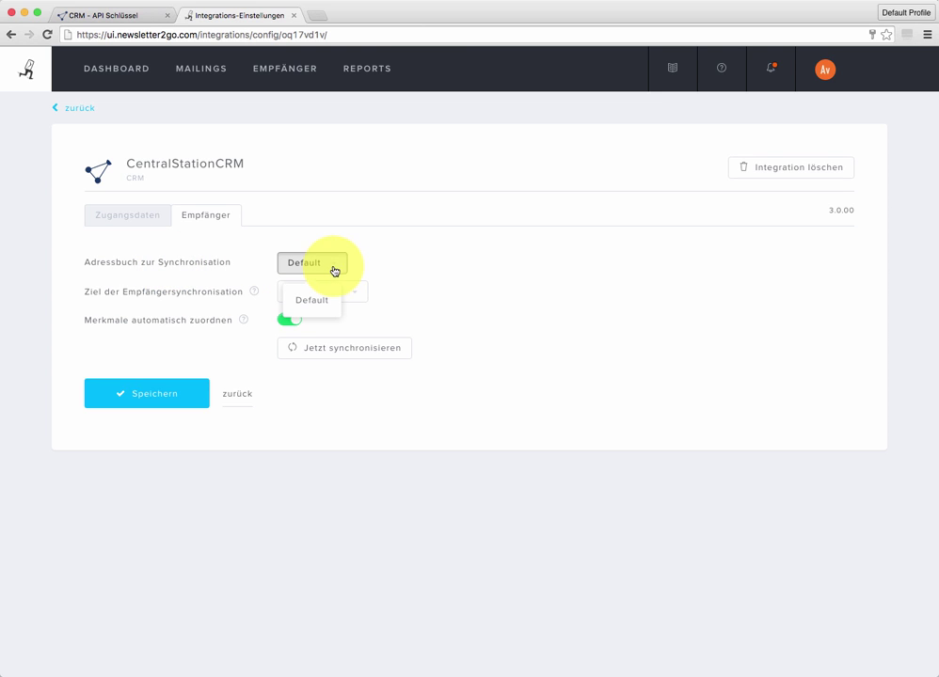
{"action": "left_click", "coordinate": [408, 268]}
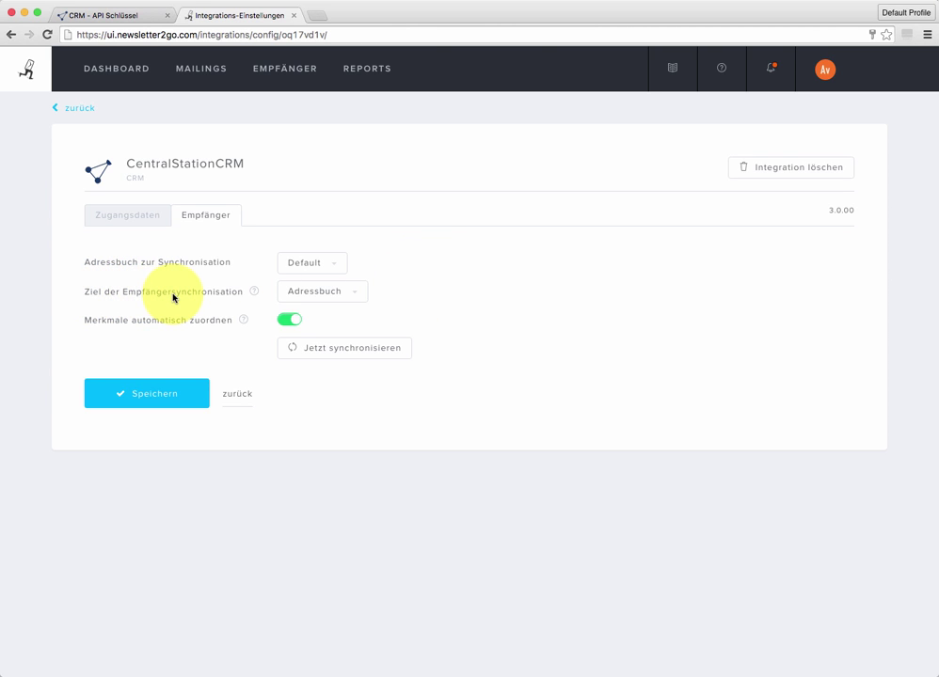
{"action": "left_click", "coordinate": [355, 295]}
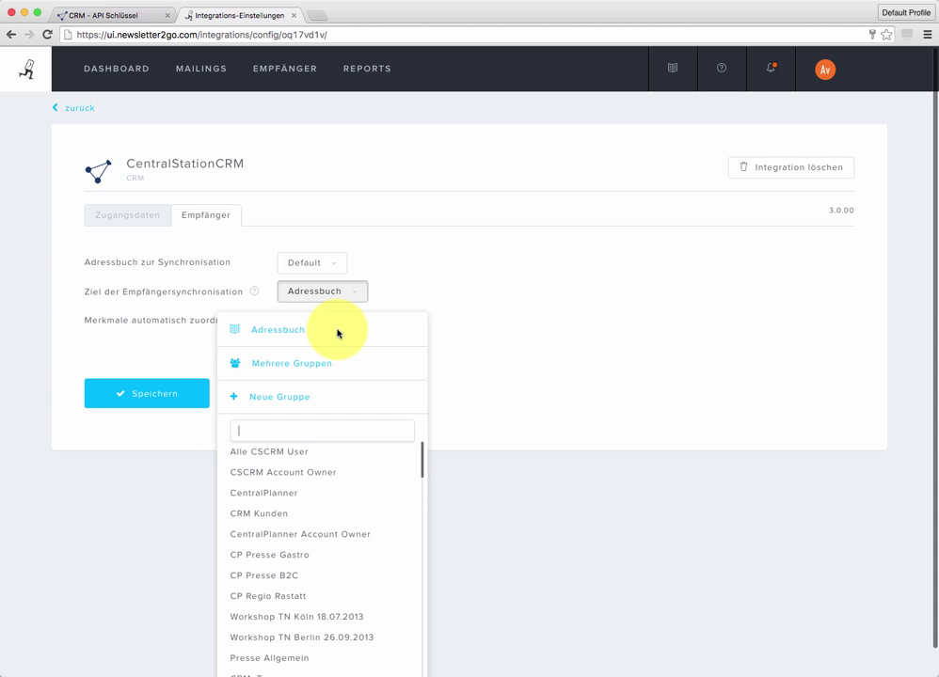
{"action": "left_click", "coordinate": [460, 320]}
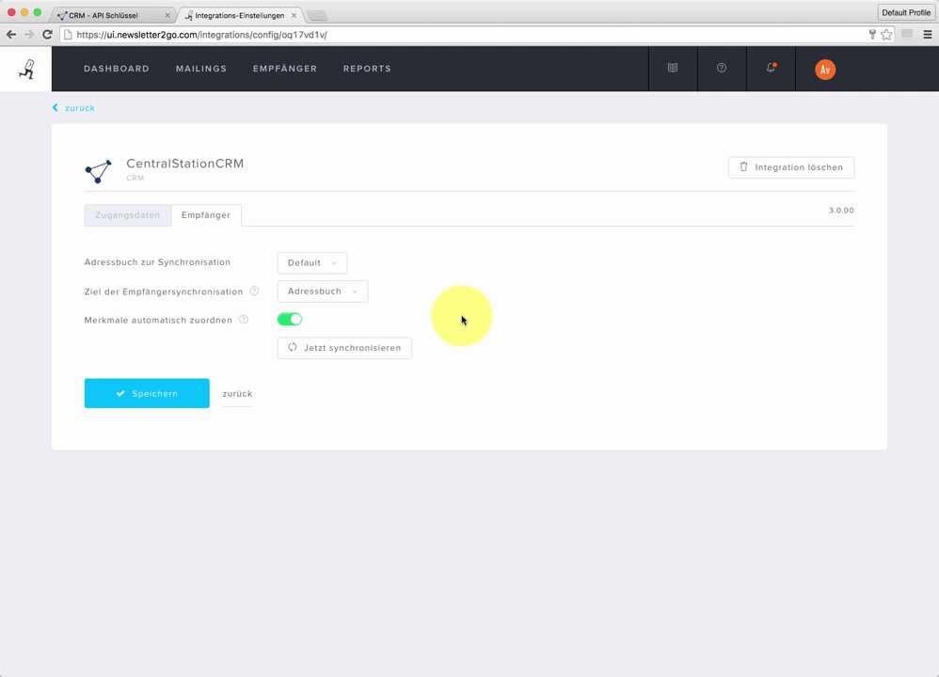
Step: Switch back to CentralStationCRM and filter the people list by the tag &Interessent
{"action": "left_click", "coordinate": [123, 16]}
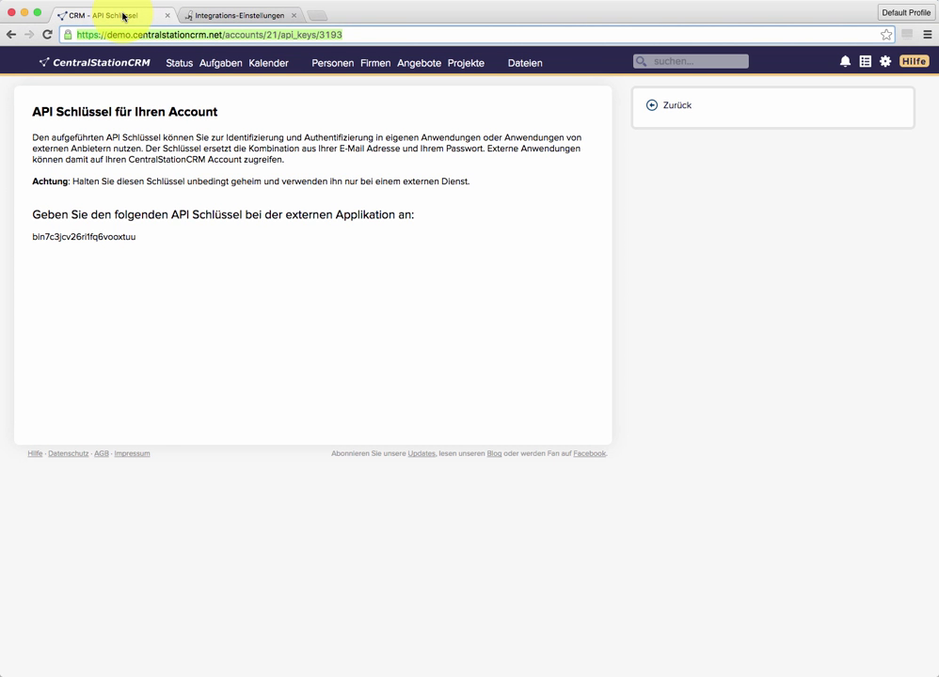
{"action": "left_click", "coordinate": [333, 66]}
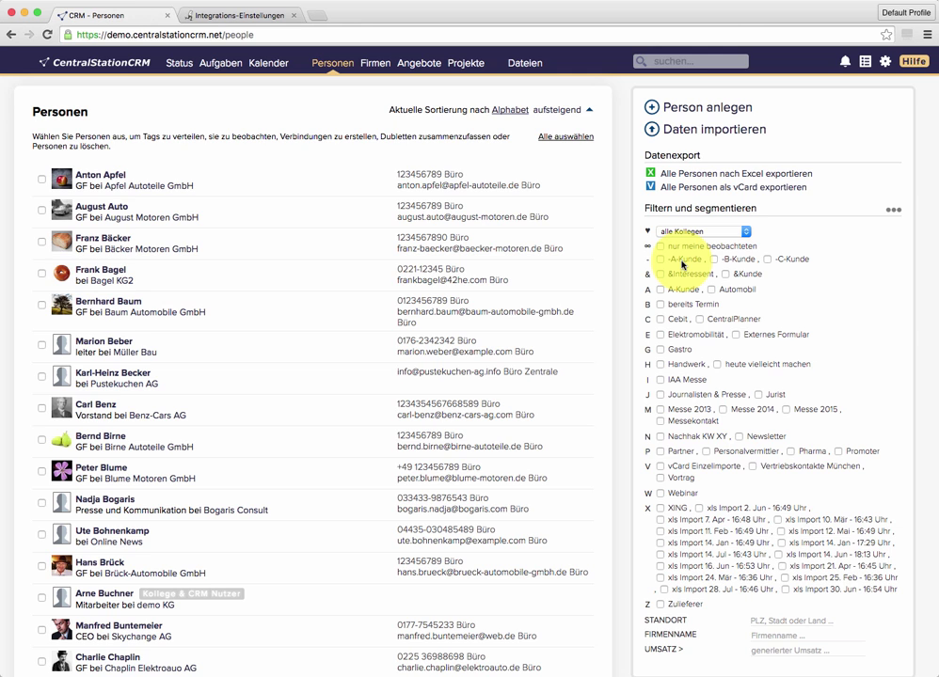
{"action": "left_click", "coordinate": [705, 275]}
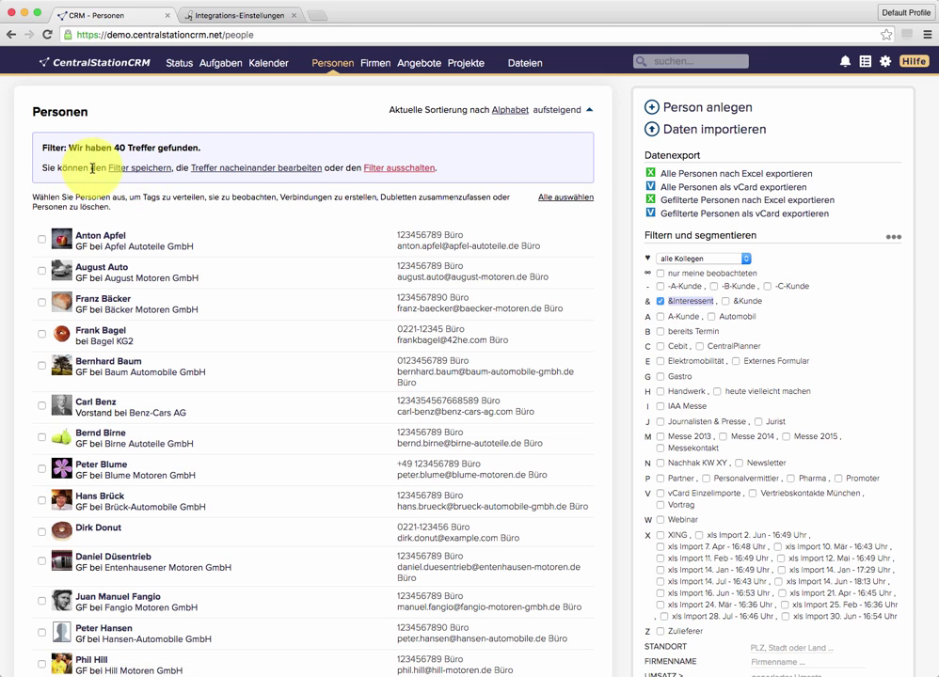
Step: Save the current people filter with the description nur die Interessenten
{"action": "left_click", "coordinate": [148, 172]}
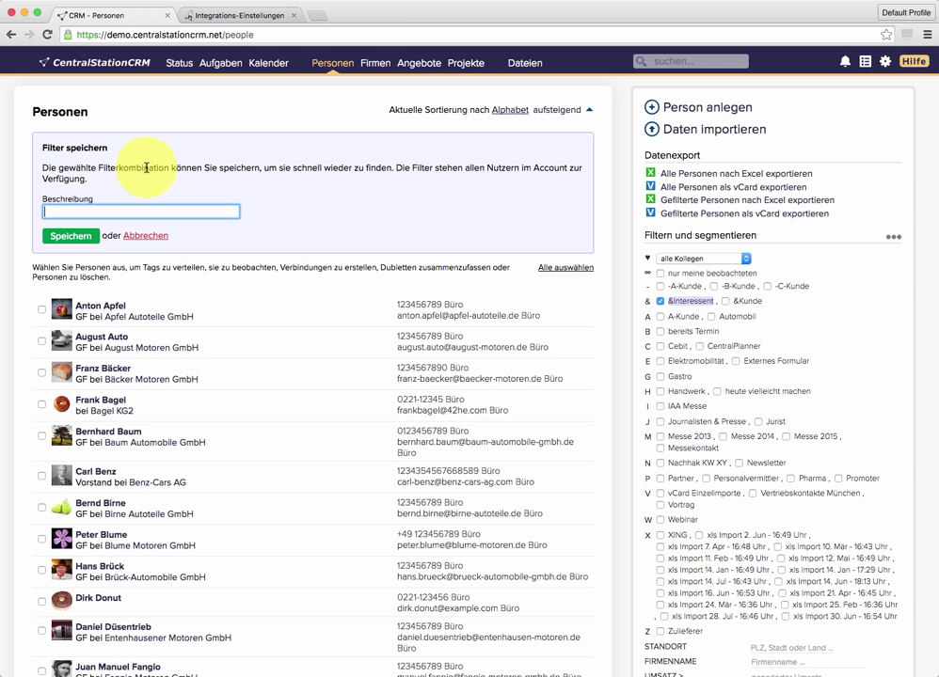
{"action": "type", "text": "nur die"}
{"action": "key", "text": "Down"}
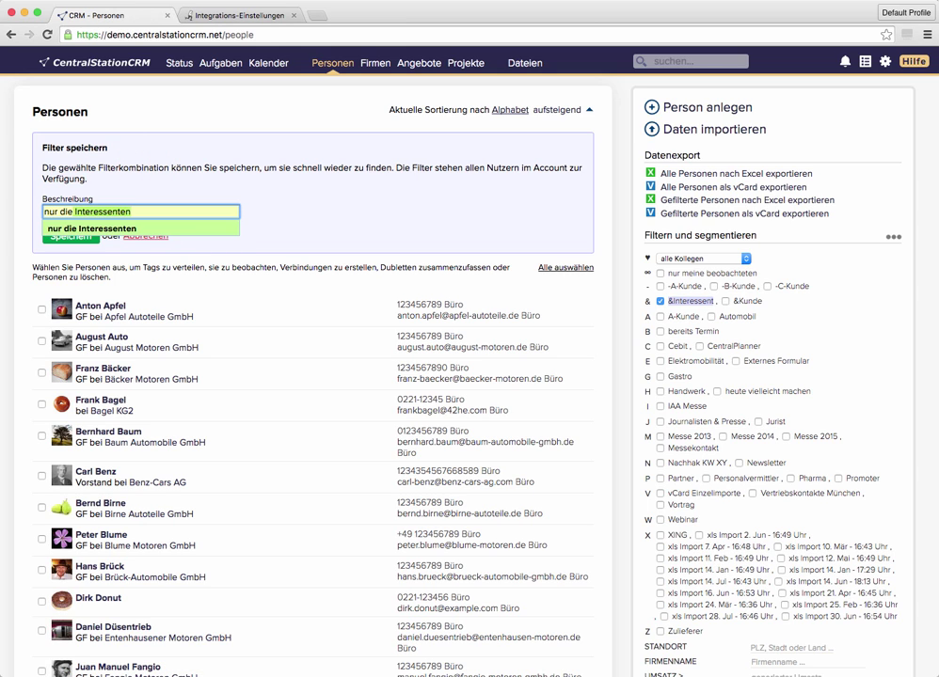
{"action": "key", "text": "Return"}
{"action": "left_click", "coordinate": [90, 238]}
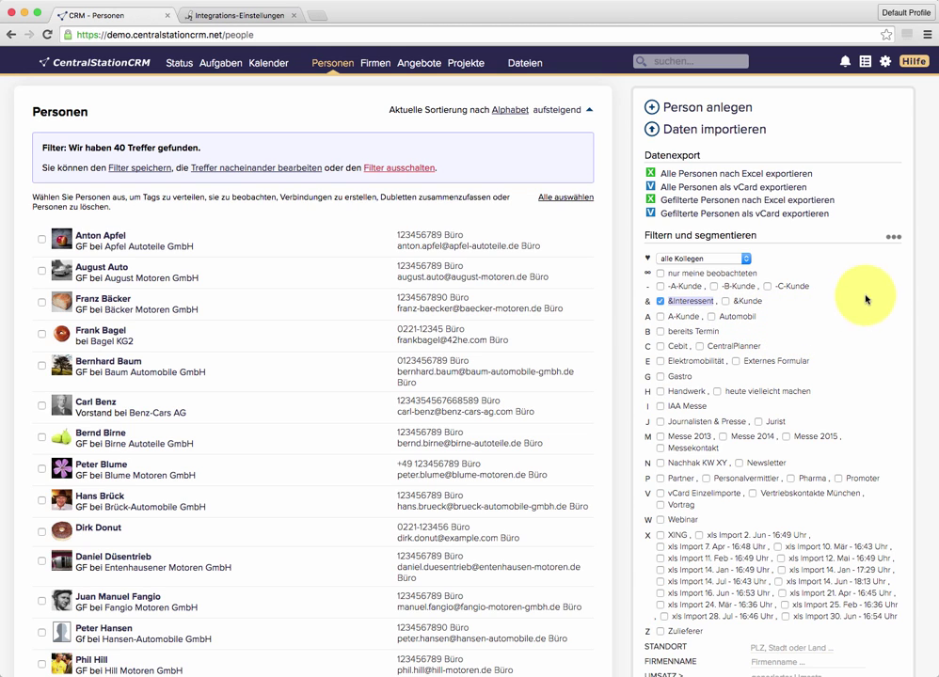
Step: Load the saved people filter nur die Interessenten, followed by the saved filter for A-C customers and prospects
{"action": "left_click", "coordinate": [892, 241]}
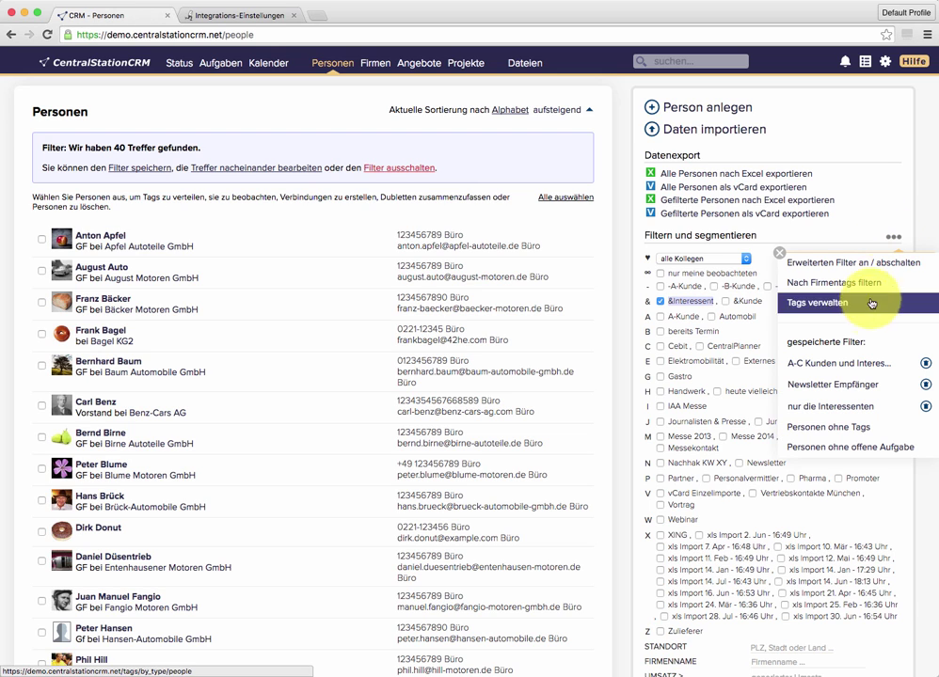
{"action": "left_click", "coordinate": [867, 410]}
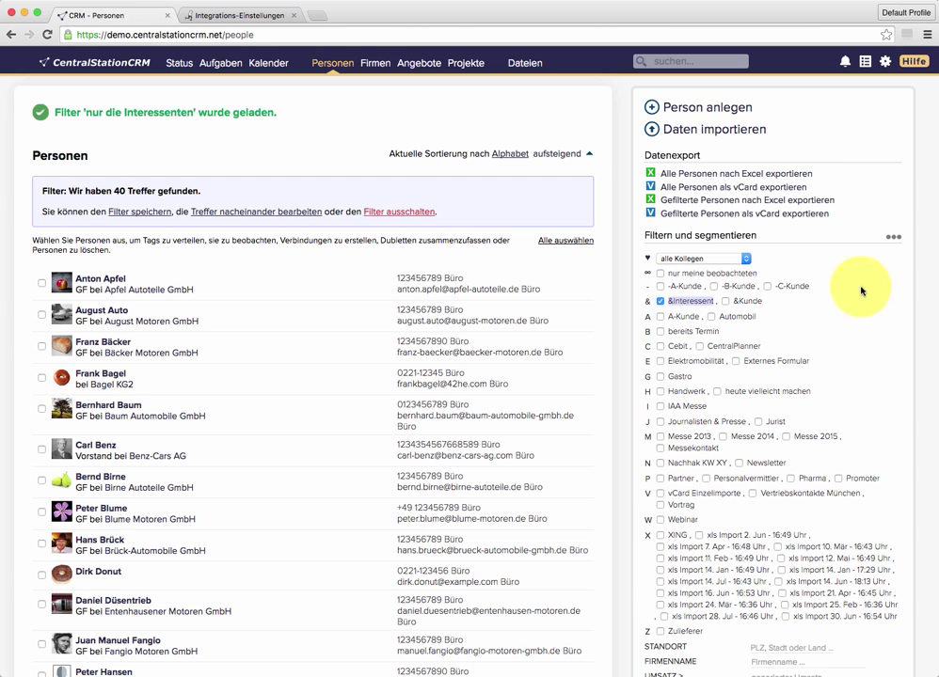
{"action": "left_click", "coordinate": [894, 239]}
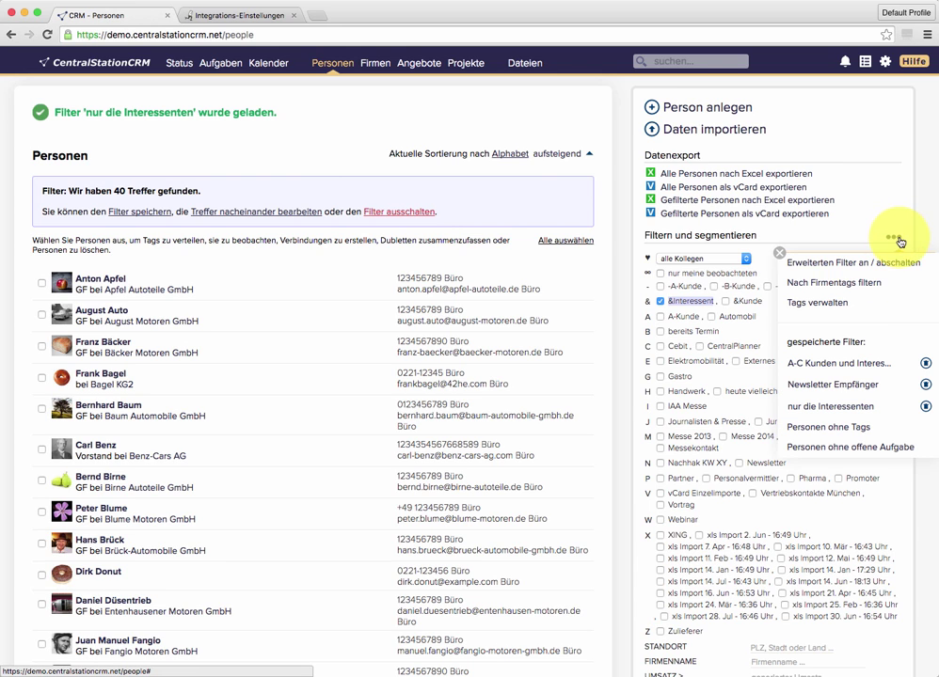
{"action": "left_click", "coordinate": [831, 365]}
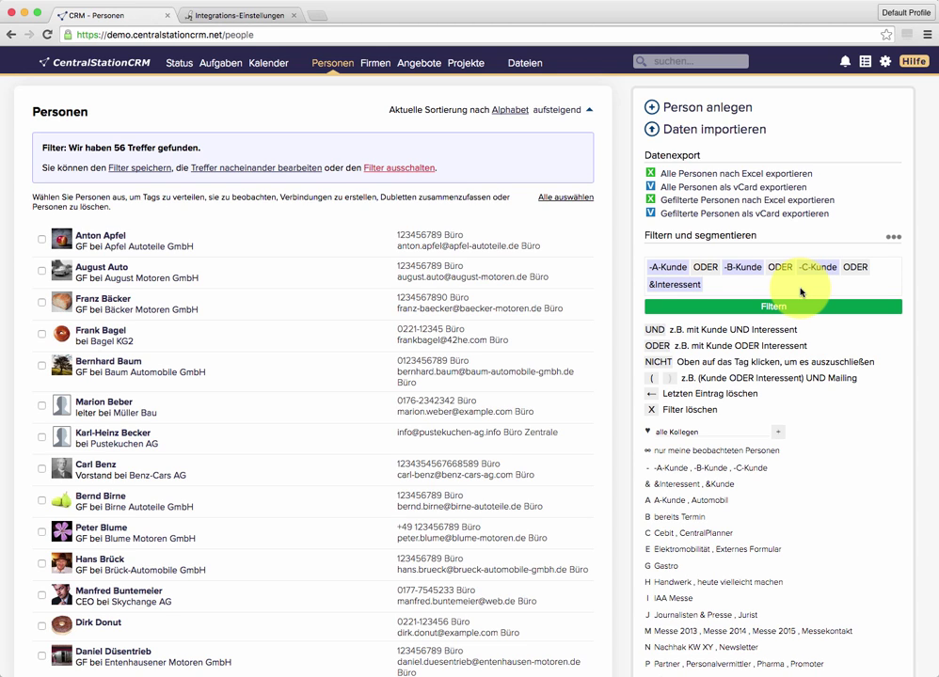
Step: Turn off the active people filter and switch on the extended filter mode
{"action": "left_click", "coordinate": [420, 170]}
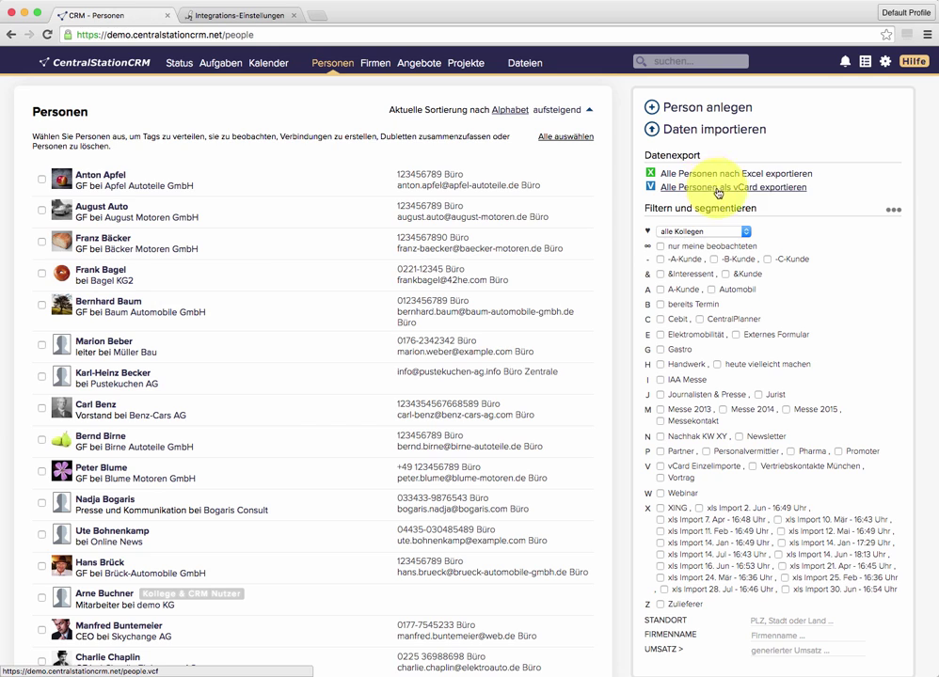
{"action": "left_click", "coordinate": [894, 212]}
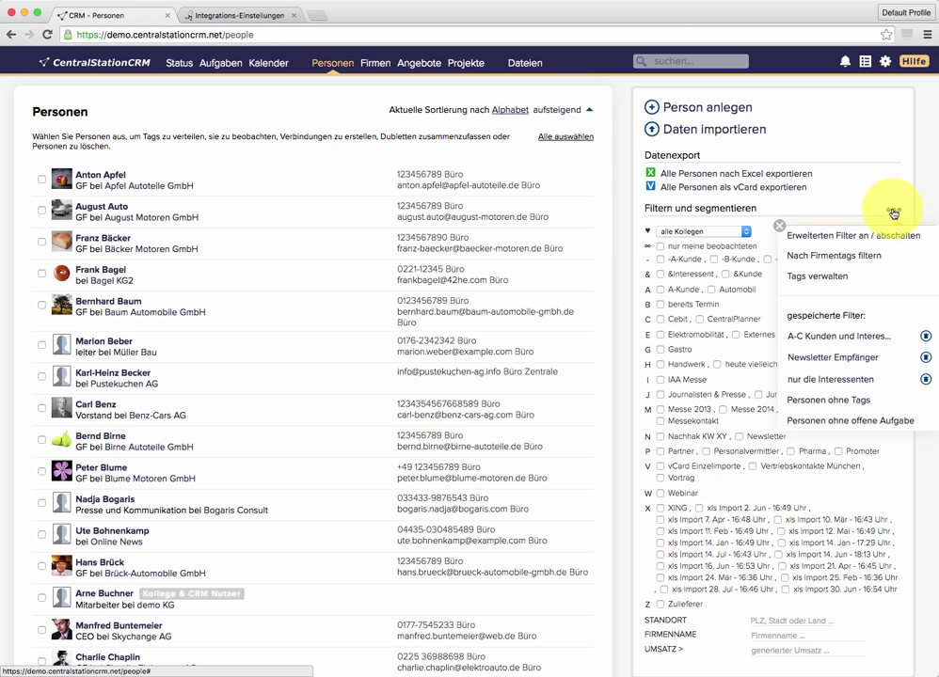
{"action": "left_click", "coordinate": [859, 235]}
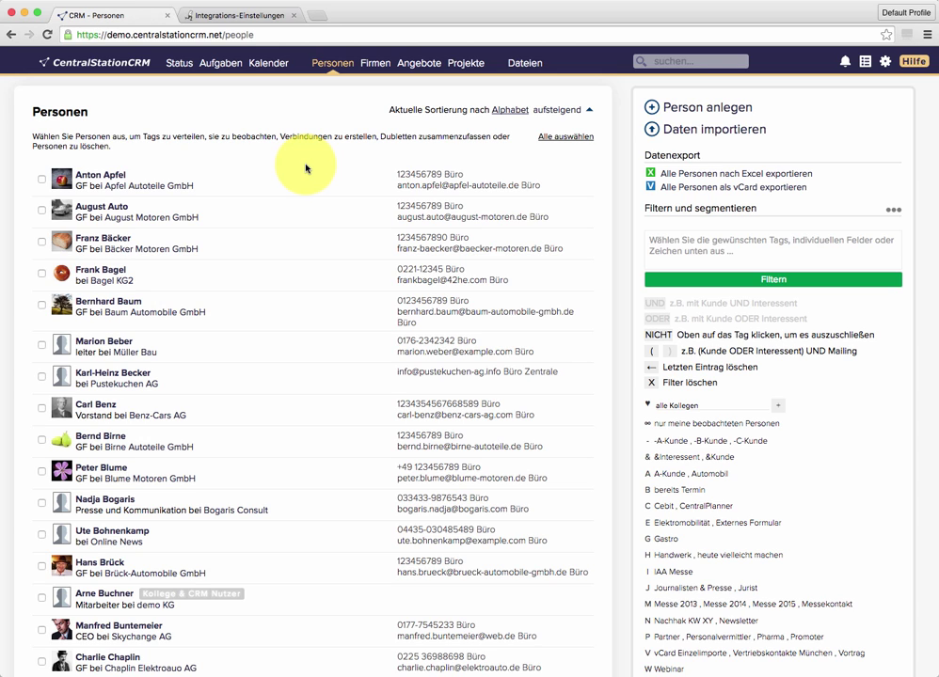
Step: Switch back to Newsletter2Go and choose multiple groups (Mehrere Gruppen) as the target of the recipient synchronisation
{"action": "left_click", "coordinate": [244, 17]}
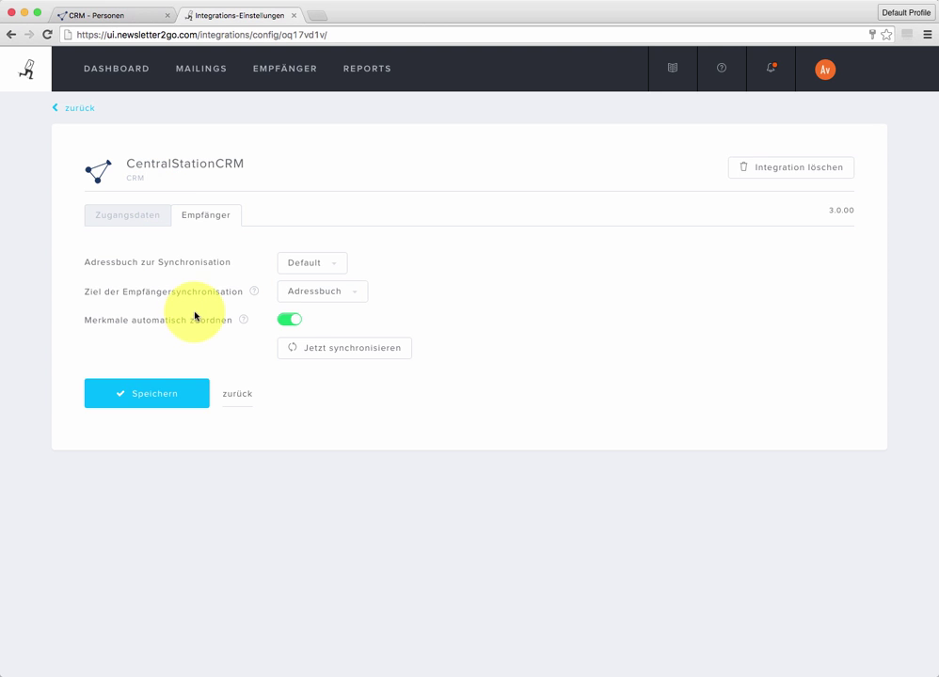
{"action": "left_click", "coordinate": [348, 295]}
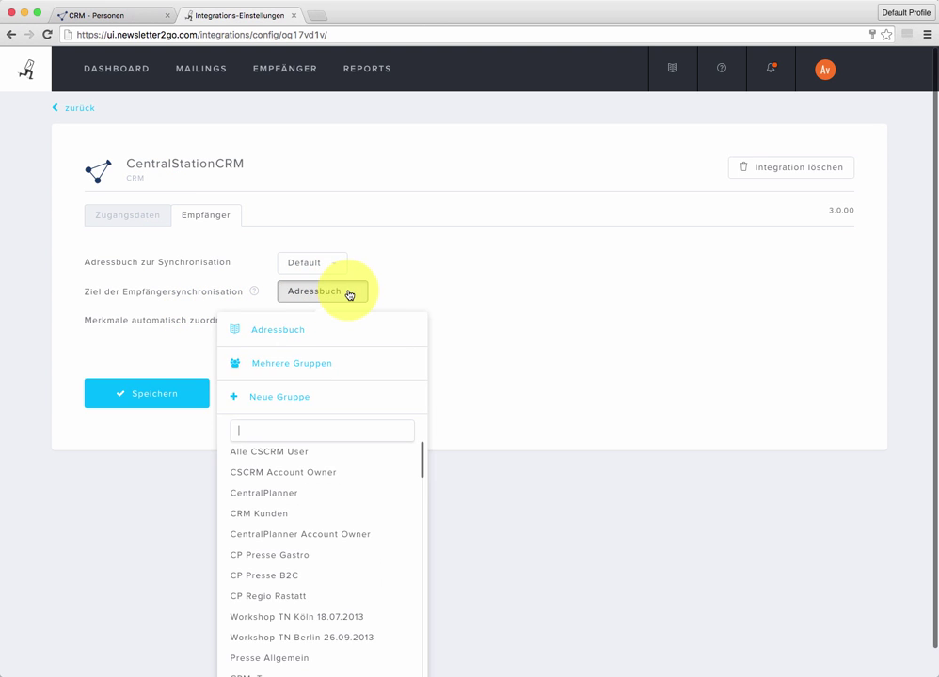
{"action": "left_click", "coordinate": [317, 367]}
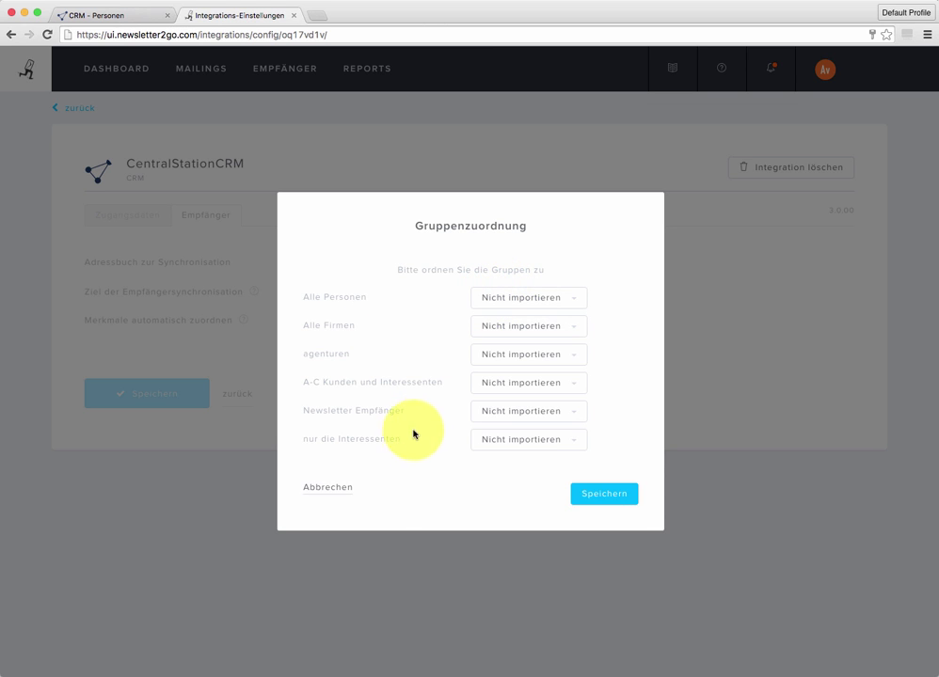
Step: Assign the CRM filter nur die Interessenten to a new group of the same name and save the group assignment
{"action": "left_click", "coordinate": [556, 444]}
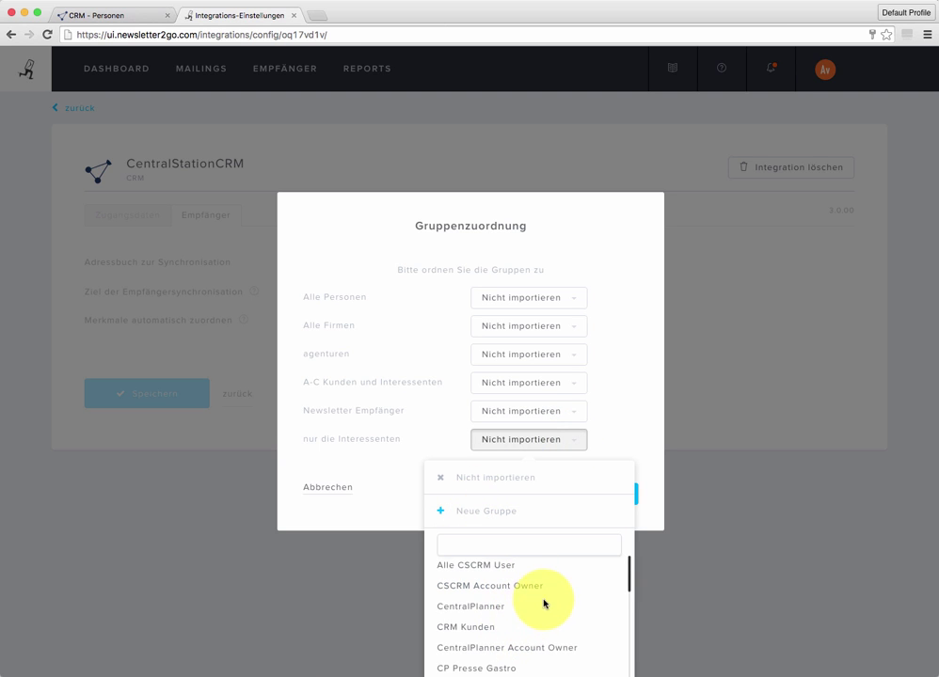
{"action": "scroll", "coordinate": [544, 604], "scroll_direction": "down", "scroll_amount": 2}
{"action": "scroll", "coordinate": [545, 603], "scroll_direction": "up", "scroll_amount": 1}
{"action": "scroll", "coordinate": [545, 603], "scroll_direction": "up", "scroll_amount": 1}
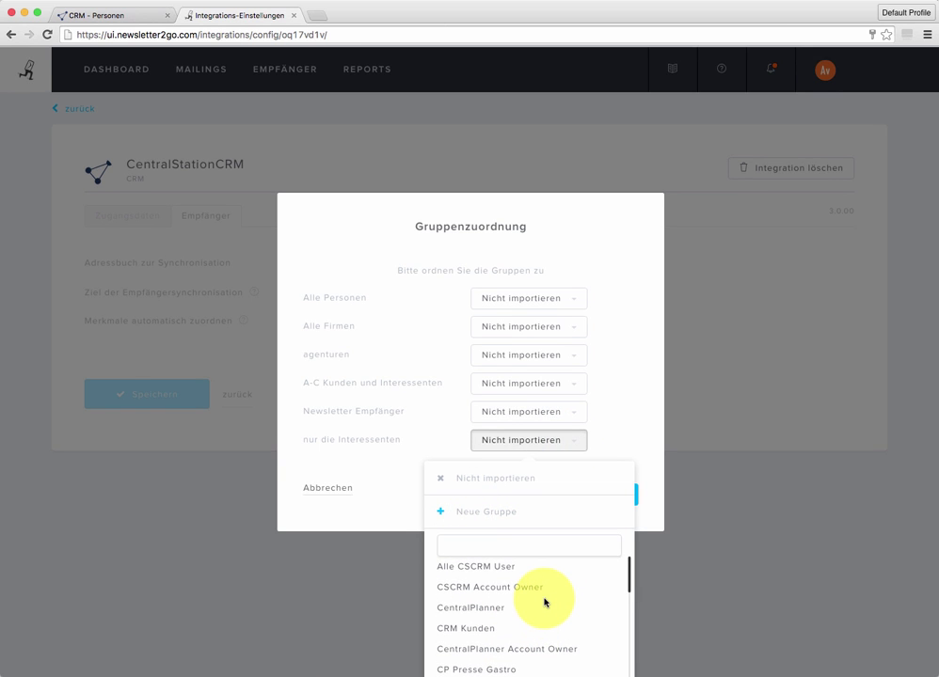
{"action": "left_click", "coordinate": [501, 513]}
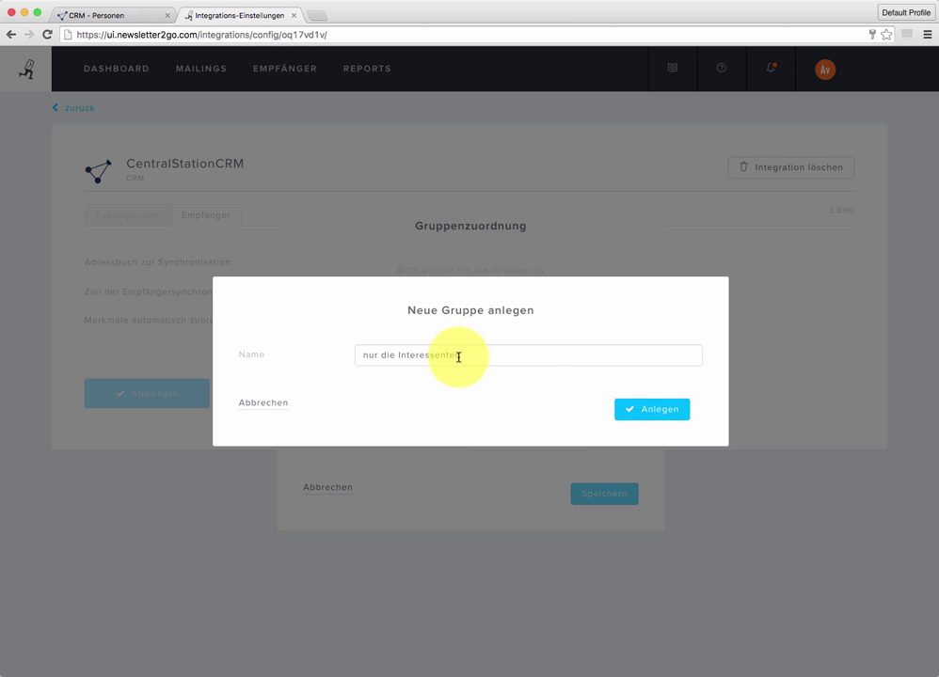
{"action": "left_click", "coordinate": [371, 352]}
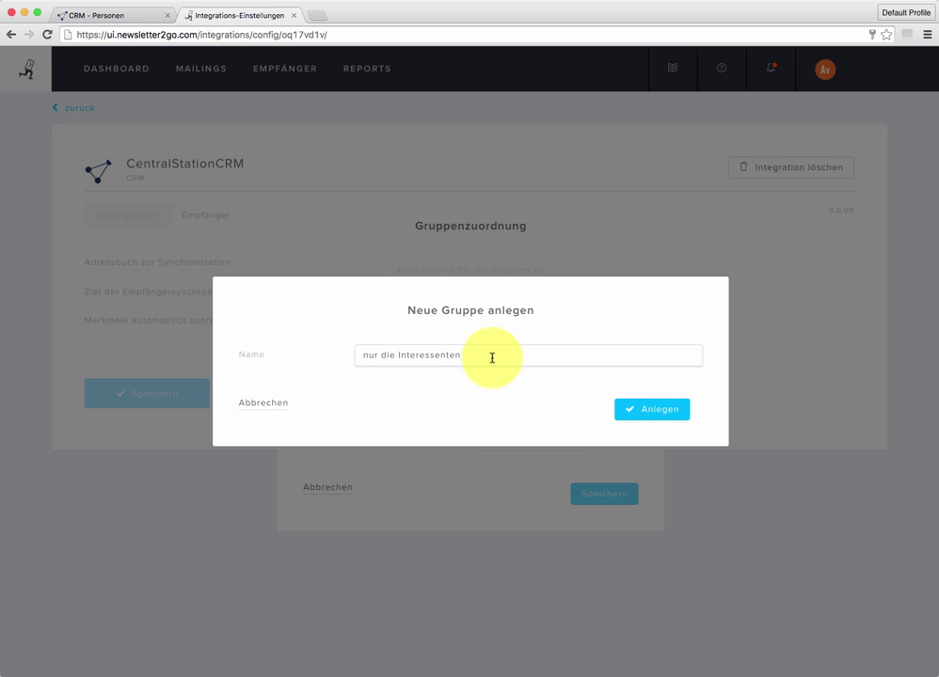
{"action": "left_click", "coordinate": [656, 414]}
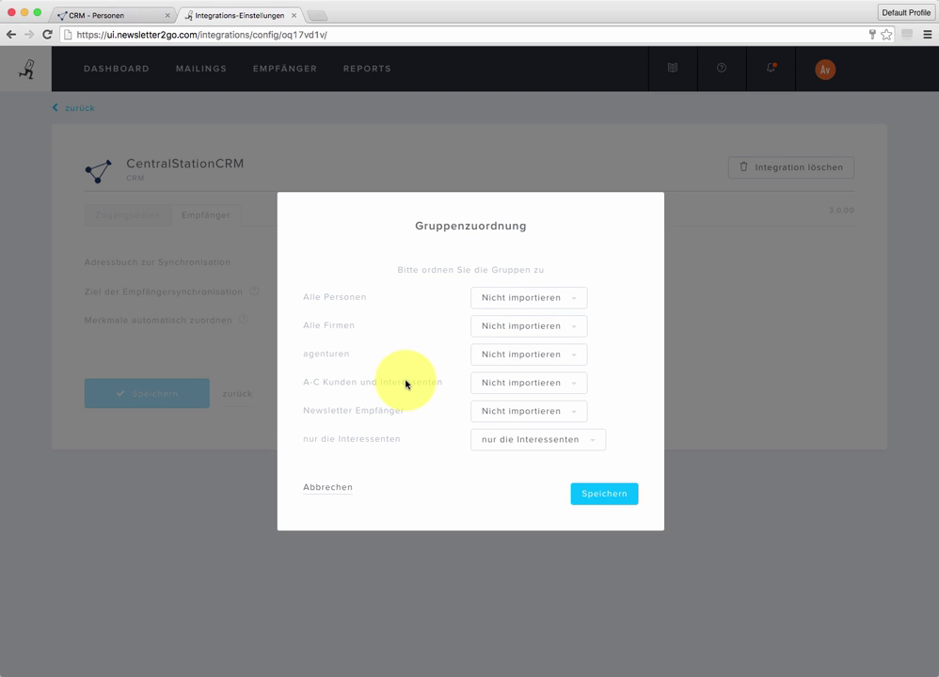
{"action": "left_click", "coordinate": [608, 496]}
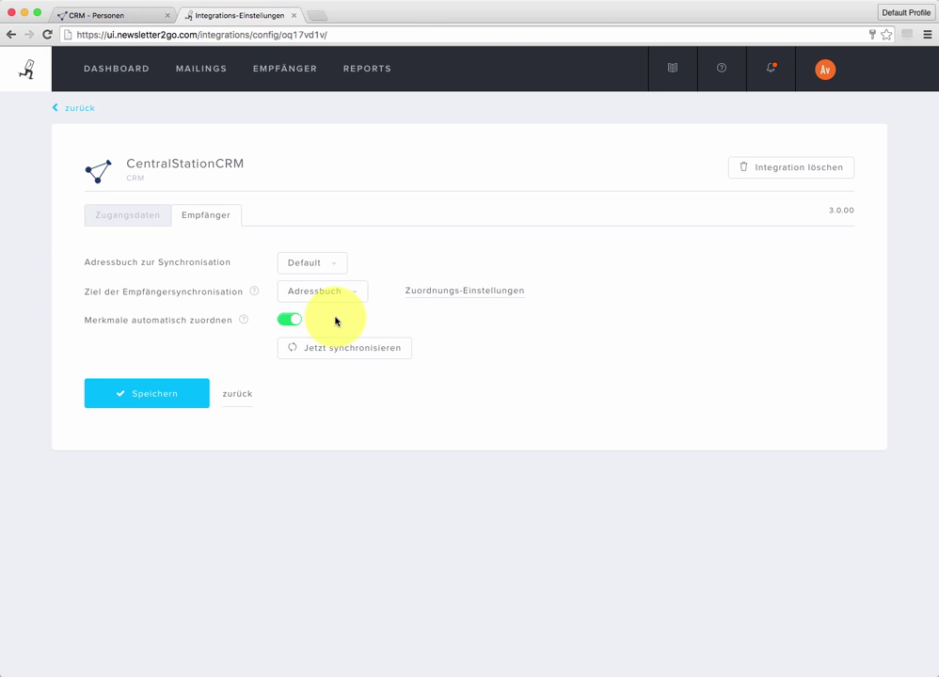
Step: Save the integration's recipient settings and start the synchronisation immediately
{"action": "left_click", "coordinate": [183, 401]}
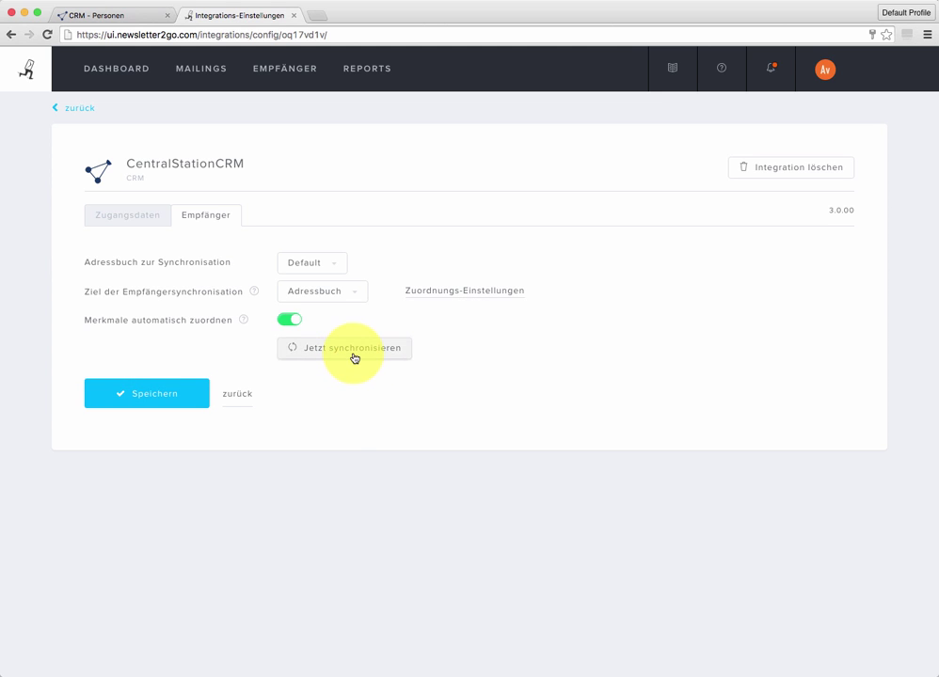
{"action": "left_click", "coordinate": [355, 354]}
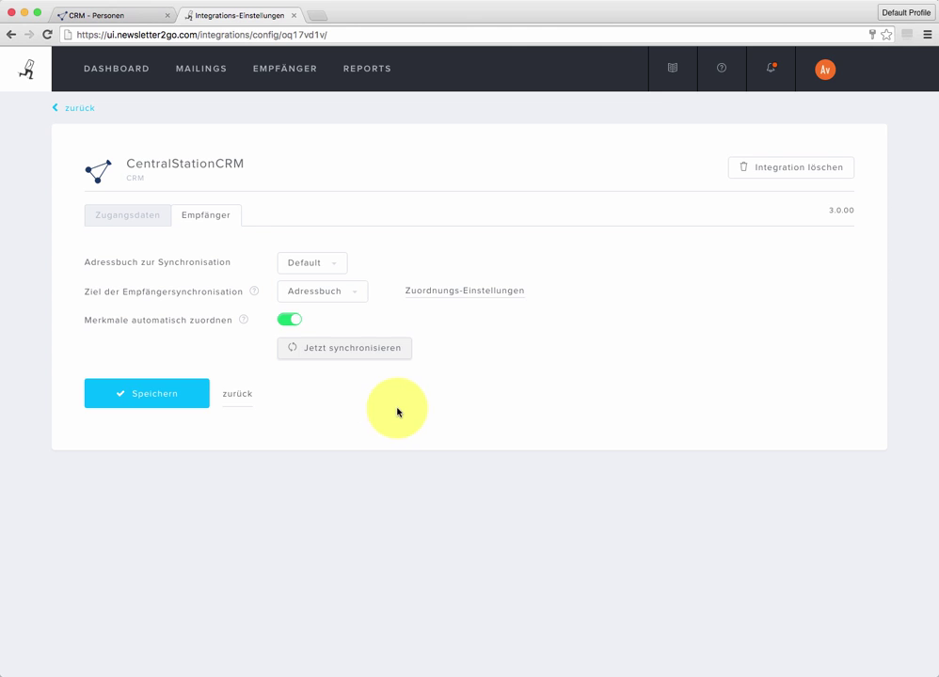
Step: Find the group nur die Interessenten by searching the recipient groups for "intere", and look through its recipients
{"action": "left_click", "coordinate": [285, 75]}
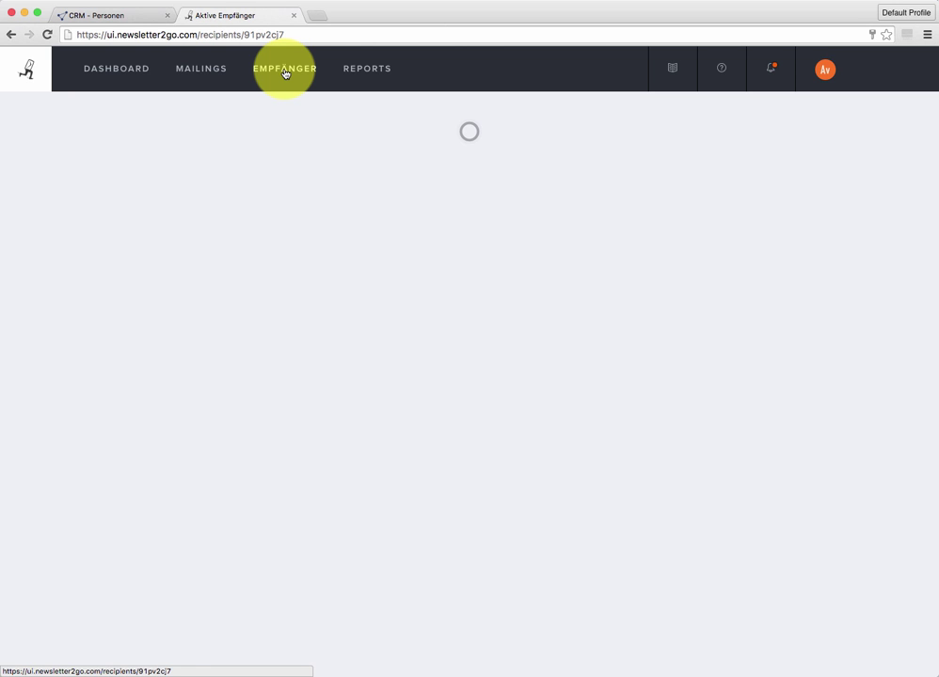
{"action": "left_click", "coordinate": [201, 117]}
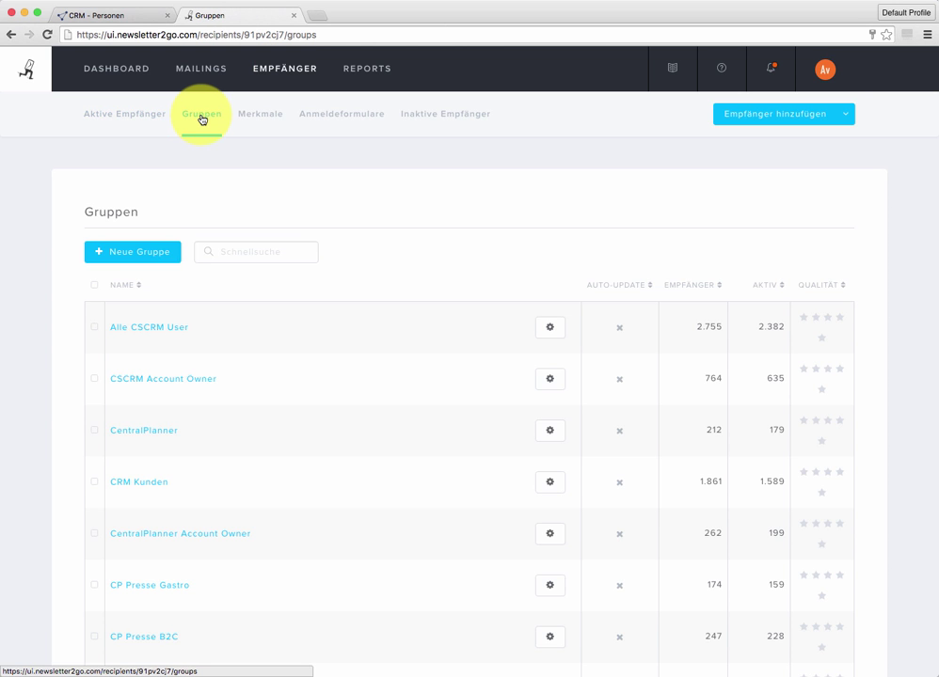
{"action": "left_click", "coordinate": [242, 249]}
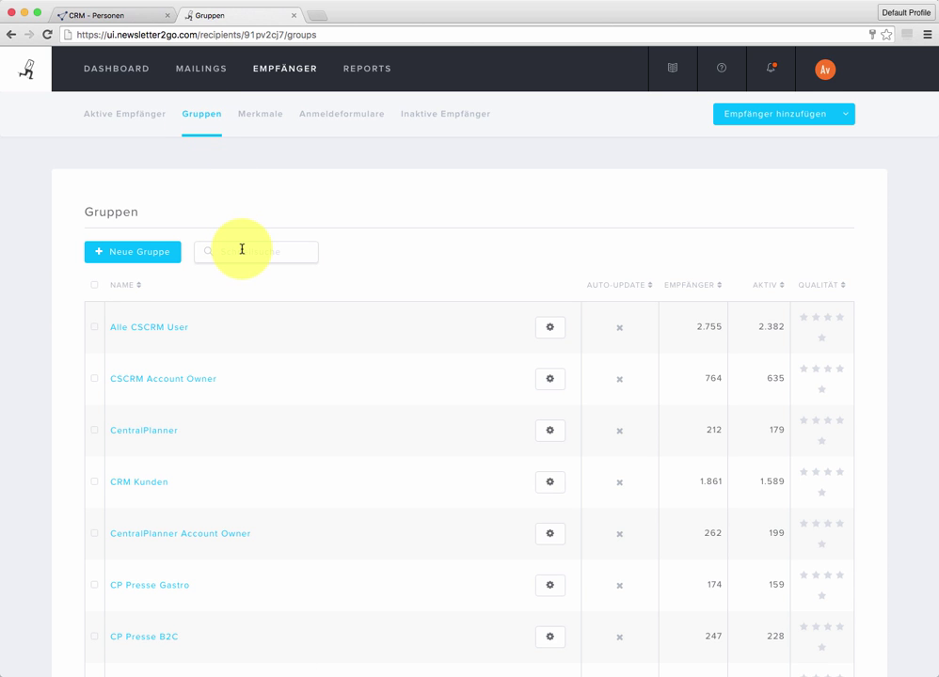
{"action": "type", "text": "intere"}
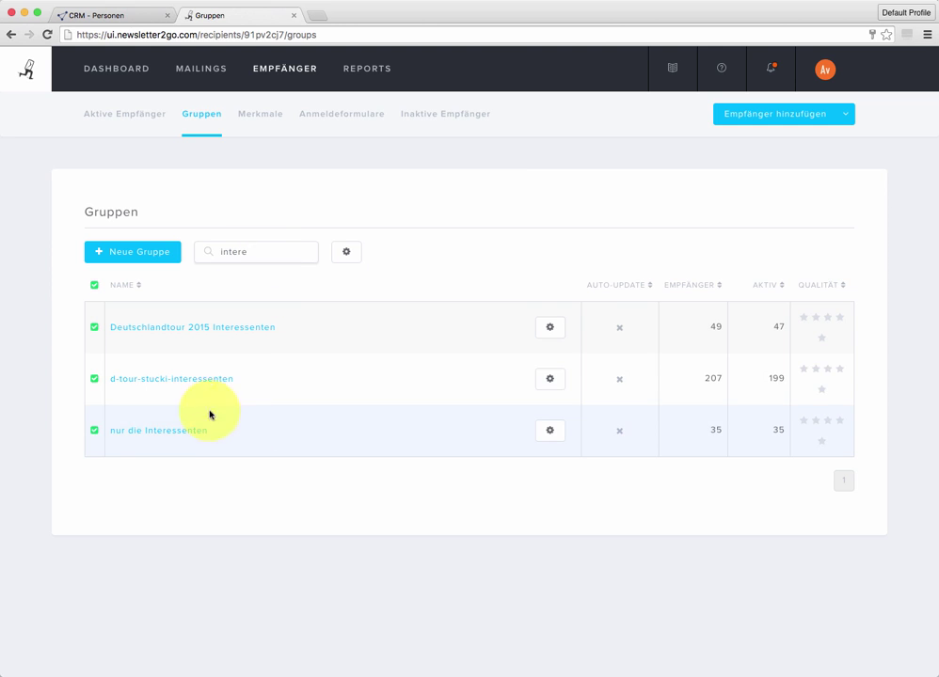
{"action": "left_click", "coordinate": [177, 435]}
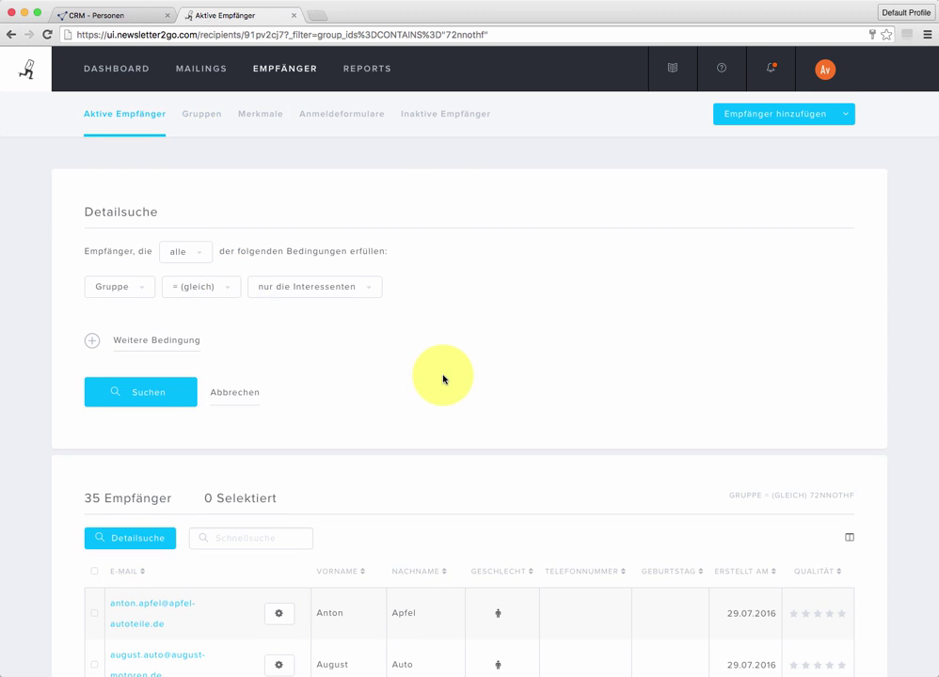
{"action": "scroll", "coordinate": [442, 375], "scroll_direction": "down", "scroll_amount": 3}
{"action": "scroll", "coordinate": [442, 379], "scroll_direction": "down", "scroll_amount": 3}
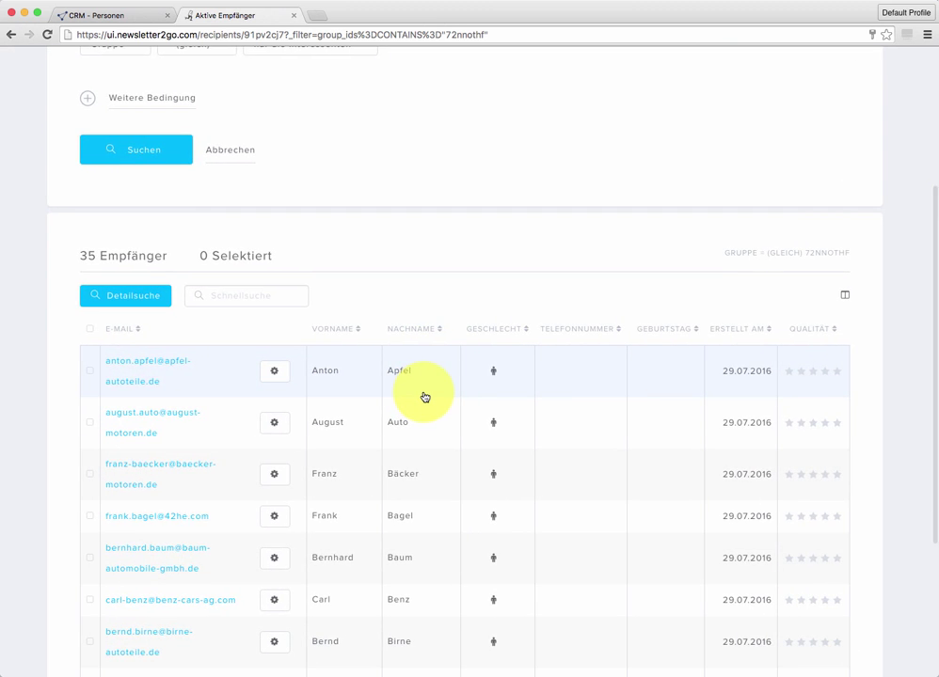
{"action": "scroll", "coordinate": [424, 397], "scroll_direction": "down", "scroll_amount": 5}
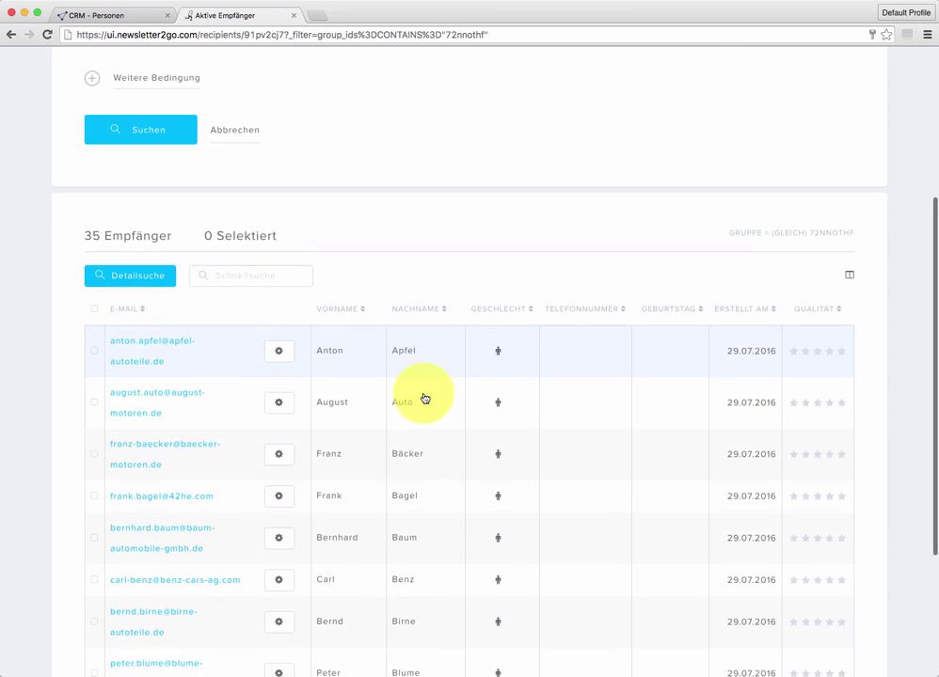
{"action": "scroll", "coordinate": [420, 381], "scroll_direction": "up", "scroll_amount": 8}
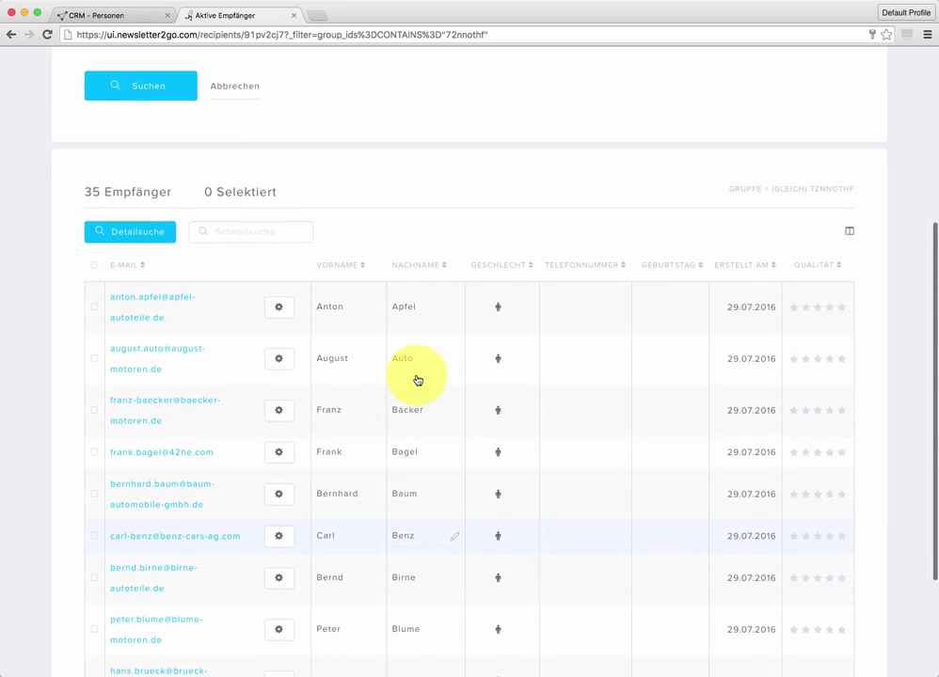
{"action": "scroll", "coordinate": [417, 380], "scroll_direction": "up", "scroll_amount": 2}
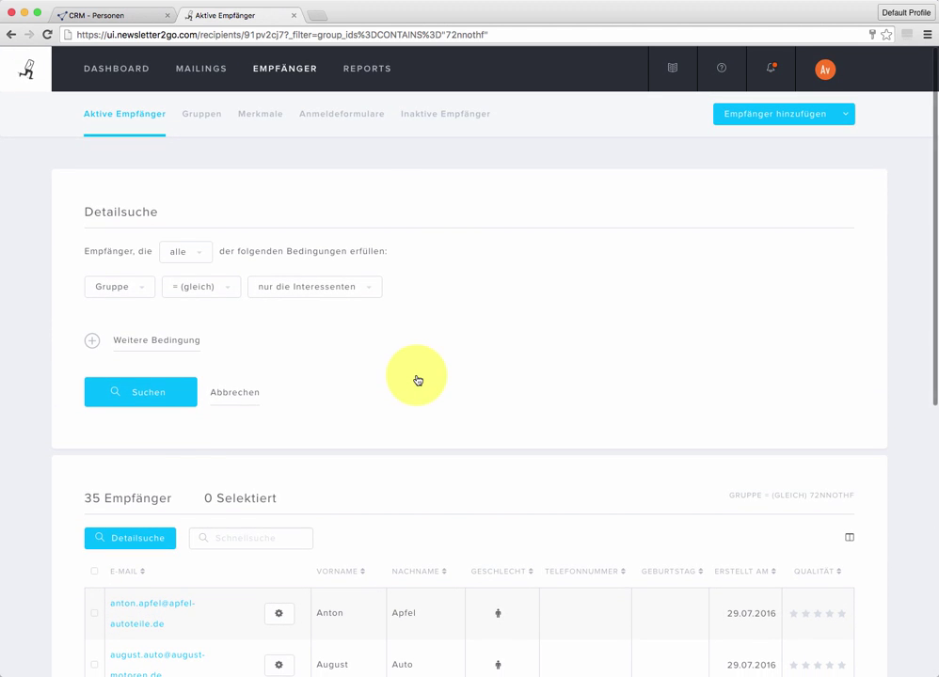